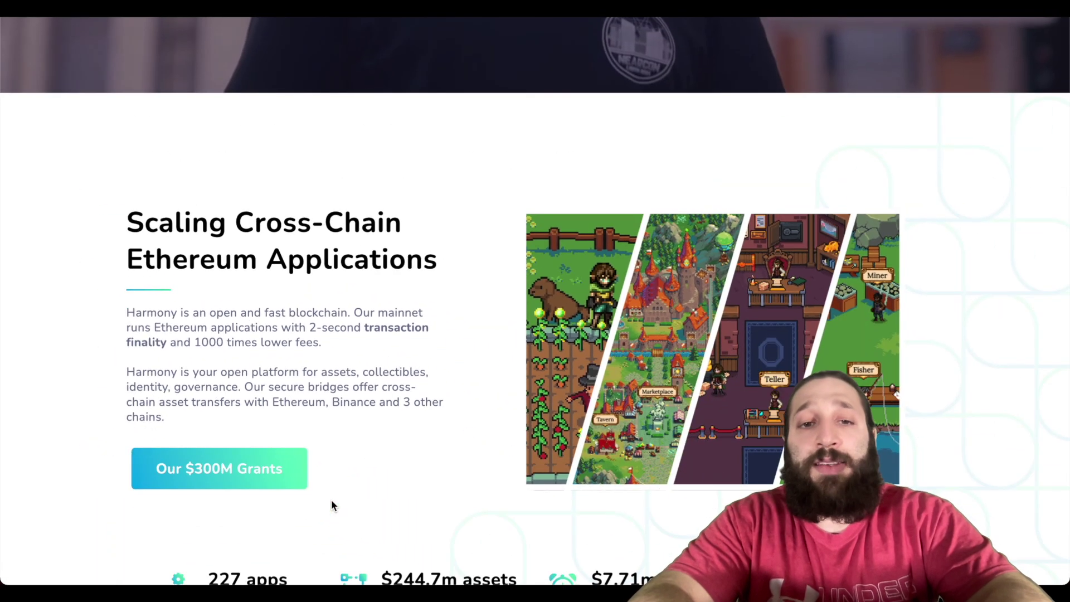
- Scroll back up to the top of the Harmony homepage
scroll(331, 499, "up", 8)
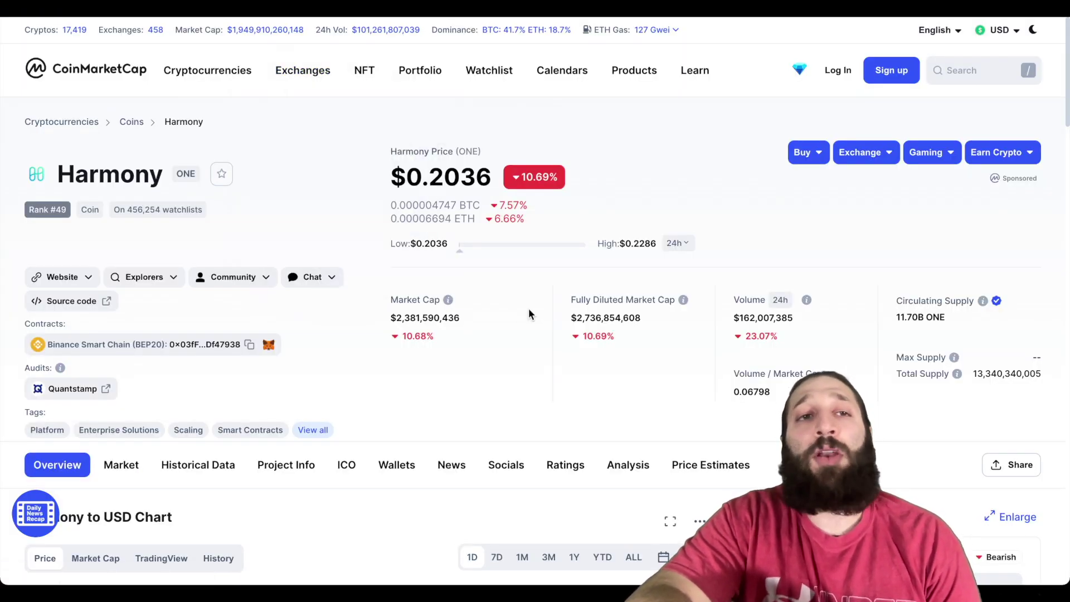
- Scroll down to Harmony Markets and show all exchange markets trading ONE
scroll(640, 317, "down", 4)
scroll(640, 318, "down", 2)
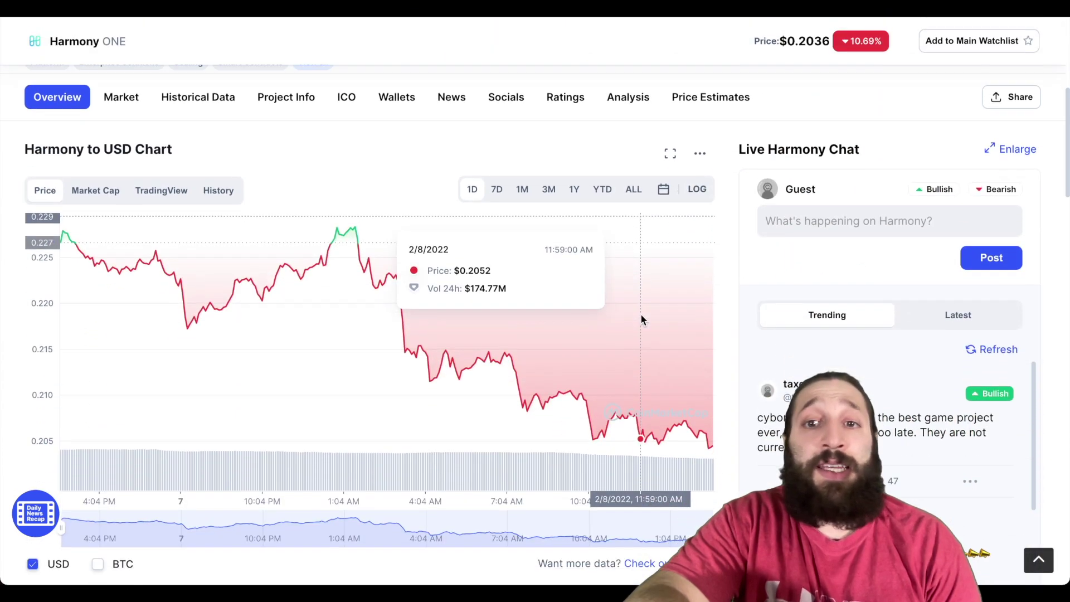
scroll(726, 357, "down", 5)
scroll(727, 356, "down", 15)
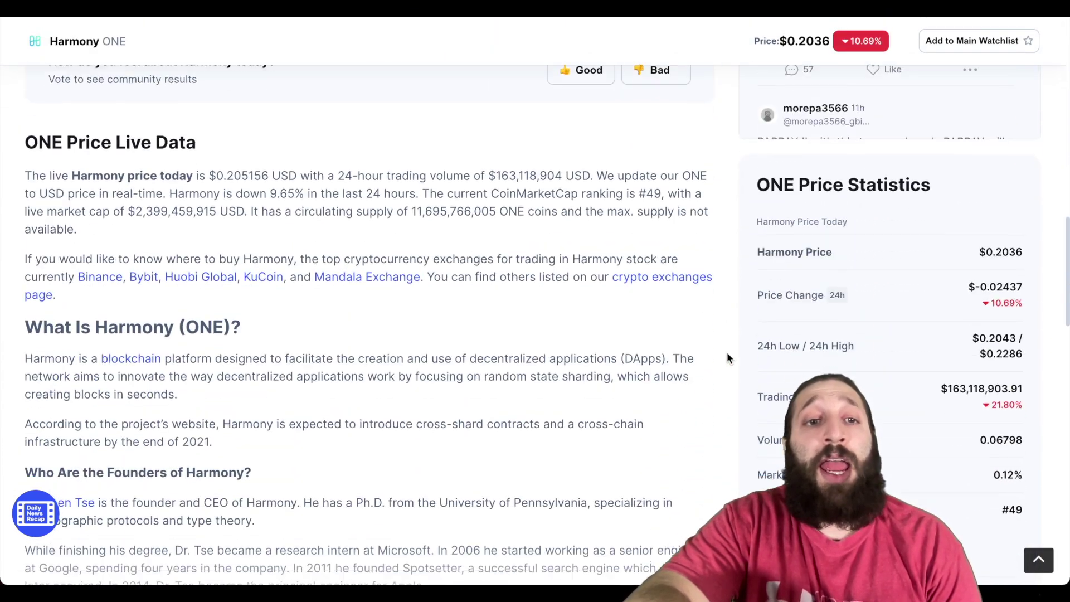
scroll(727, 357, "down", 4)
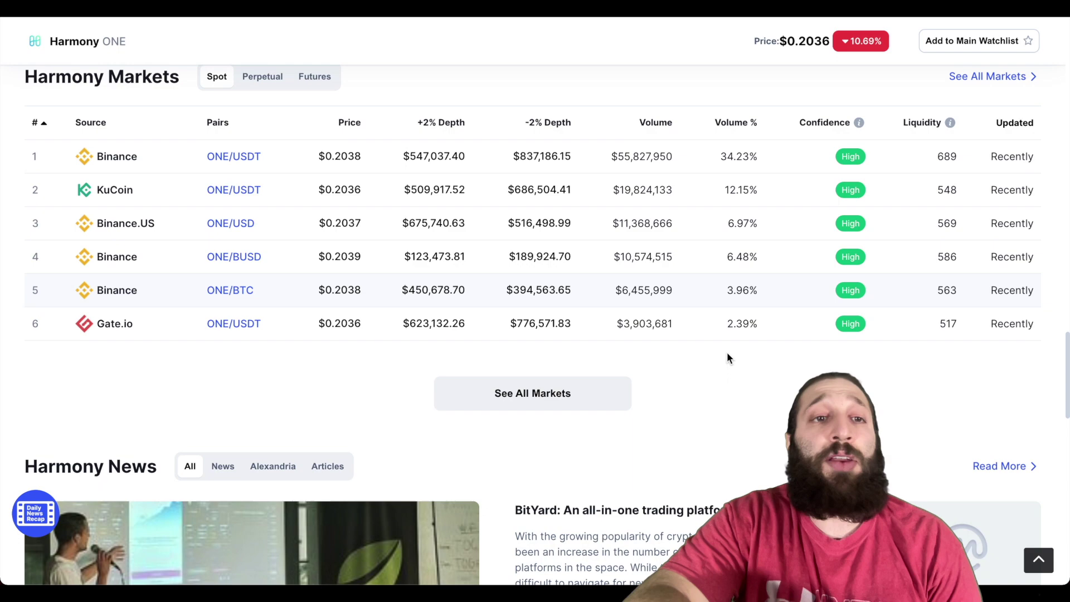
left_click(514, 410)
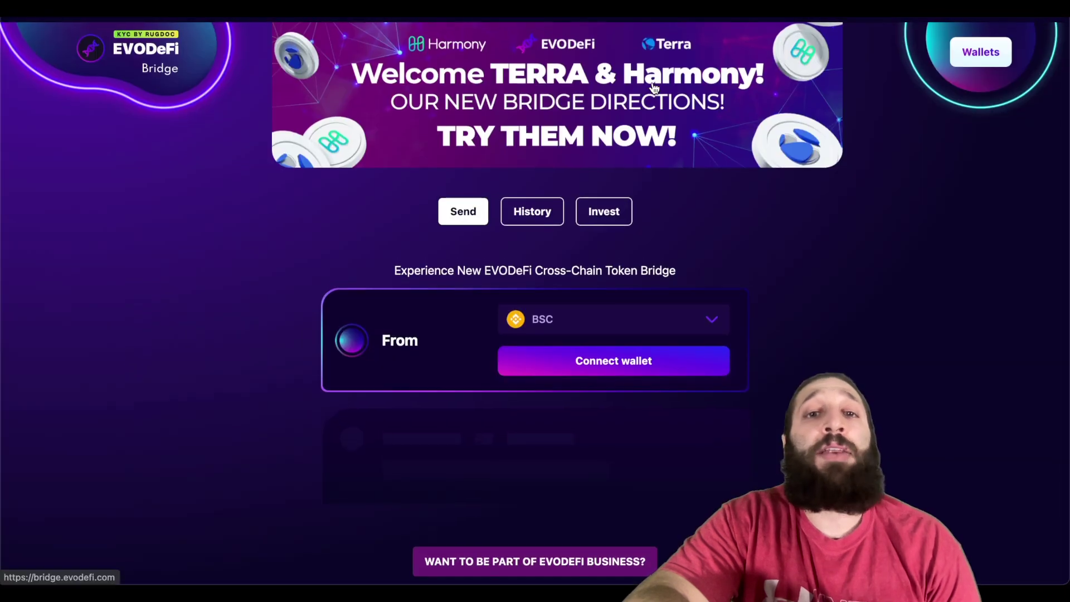
scroll(655, 89, "down", 1)
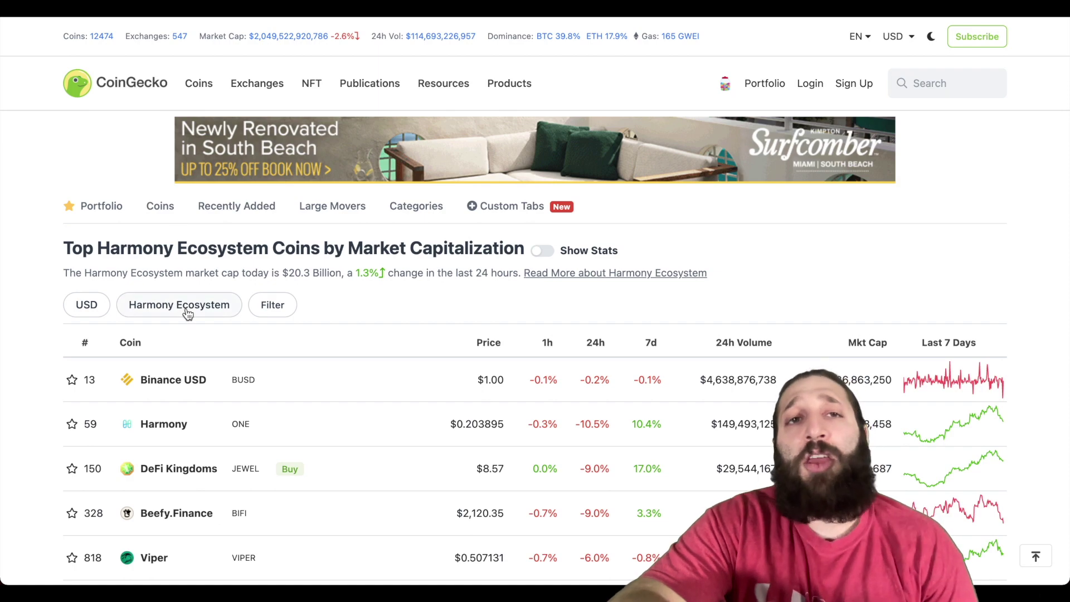
- Open CoinGecko's Categories ranking and choose the Harmony Ecosystem coin list
scroll(214, 316, "down", 3)
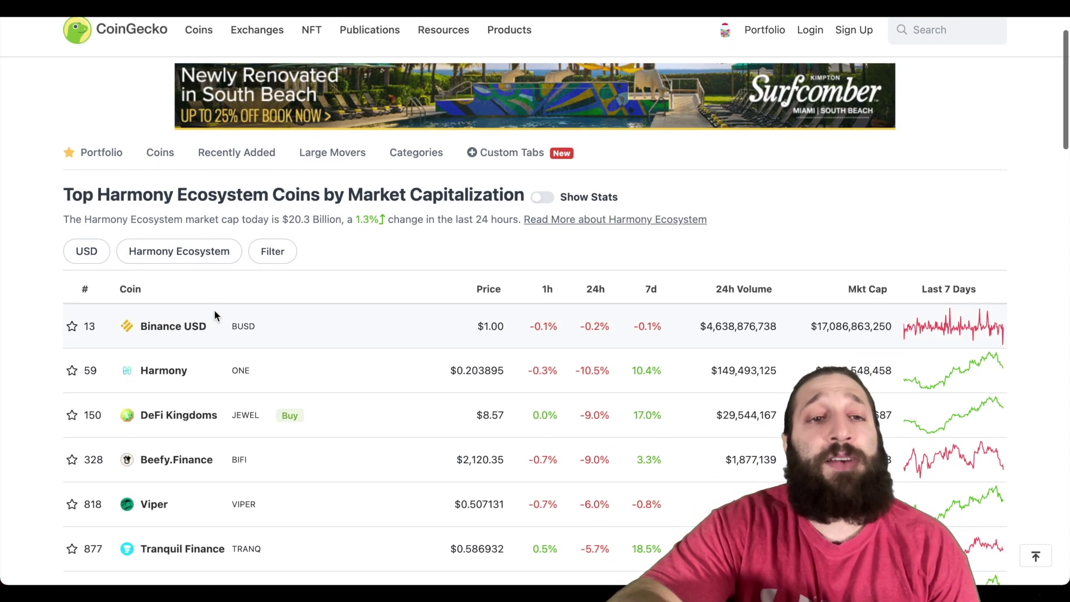
scroll(215, 312, "up", 4)
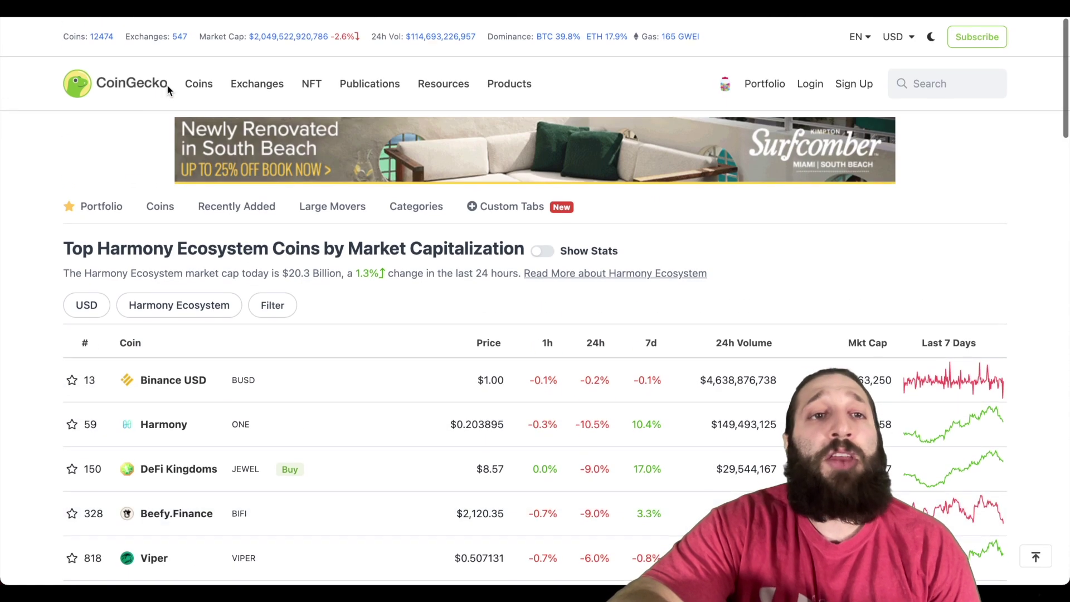
mouse_move(189, 85)
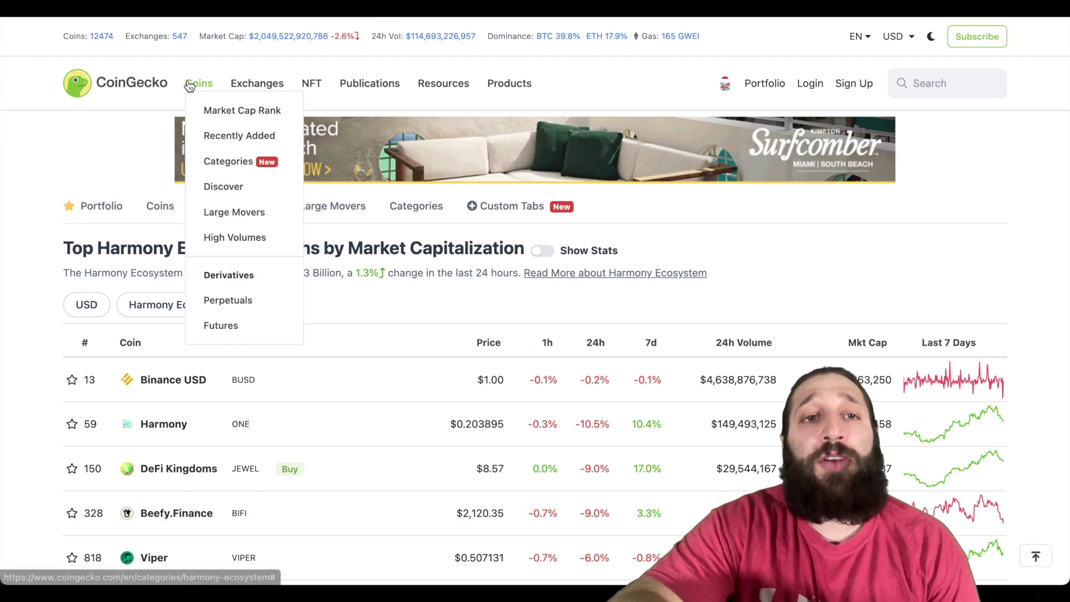
left_click(223, 163)
scroll(199, 326, "down", 4)
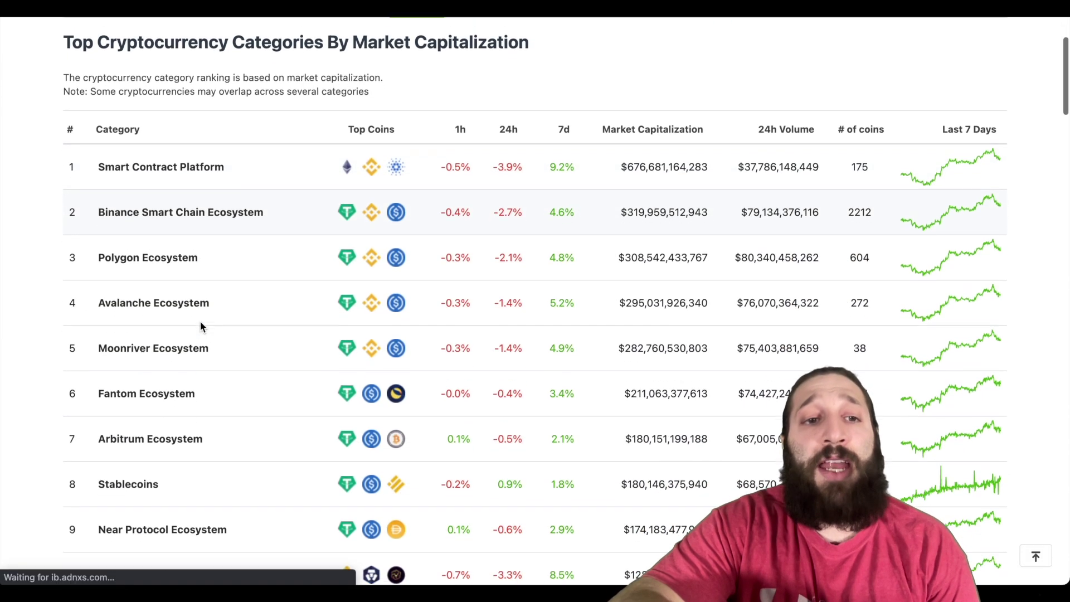
scroll(201, 326, "down", 6)
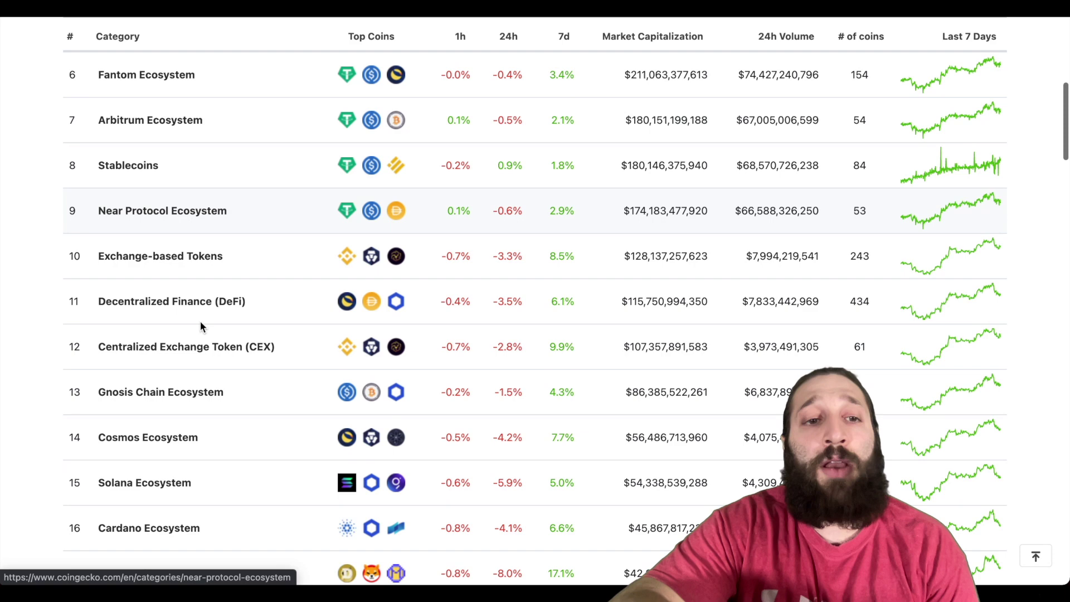
scroll(201, 327, "down", 1)
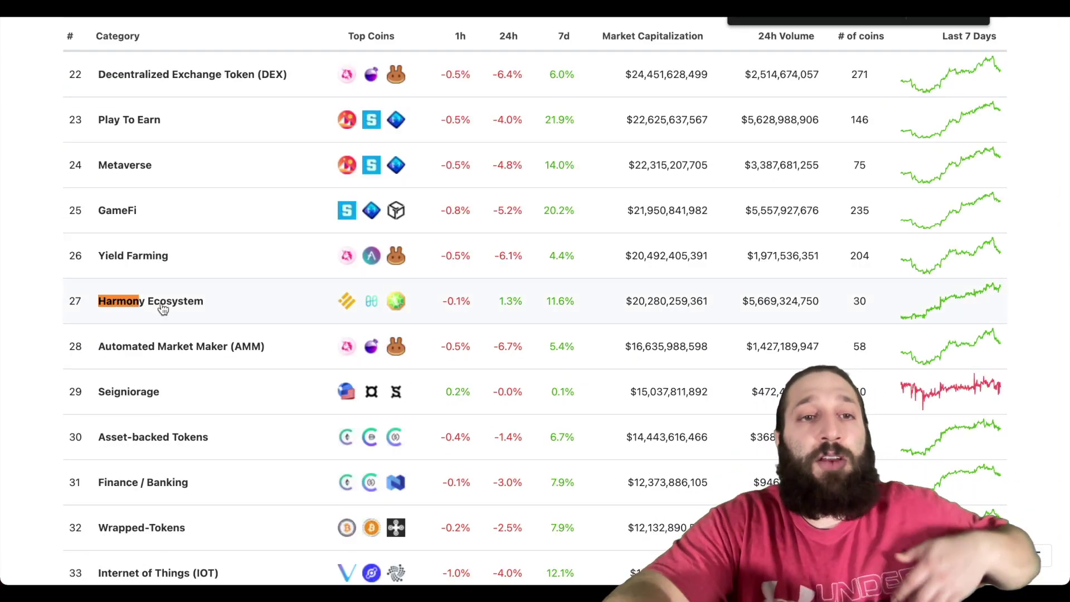
left_click(201, 322)
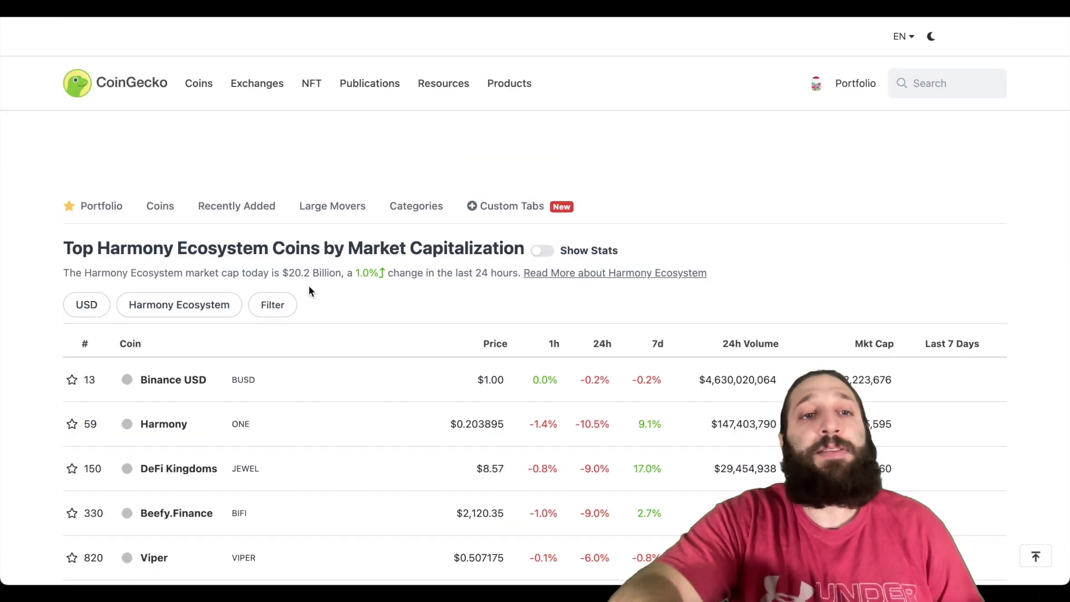
- Open the Harmon Ape coin page and copy its contract address
scroll(346, 306, "down", 5)
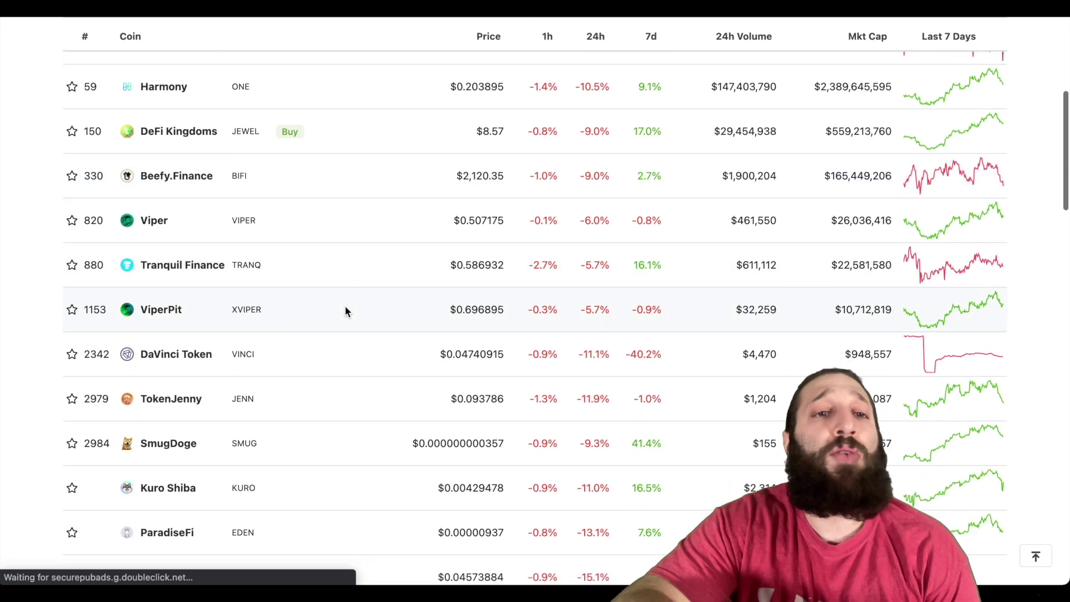
scroll(345, 307, "down", 10)
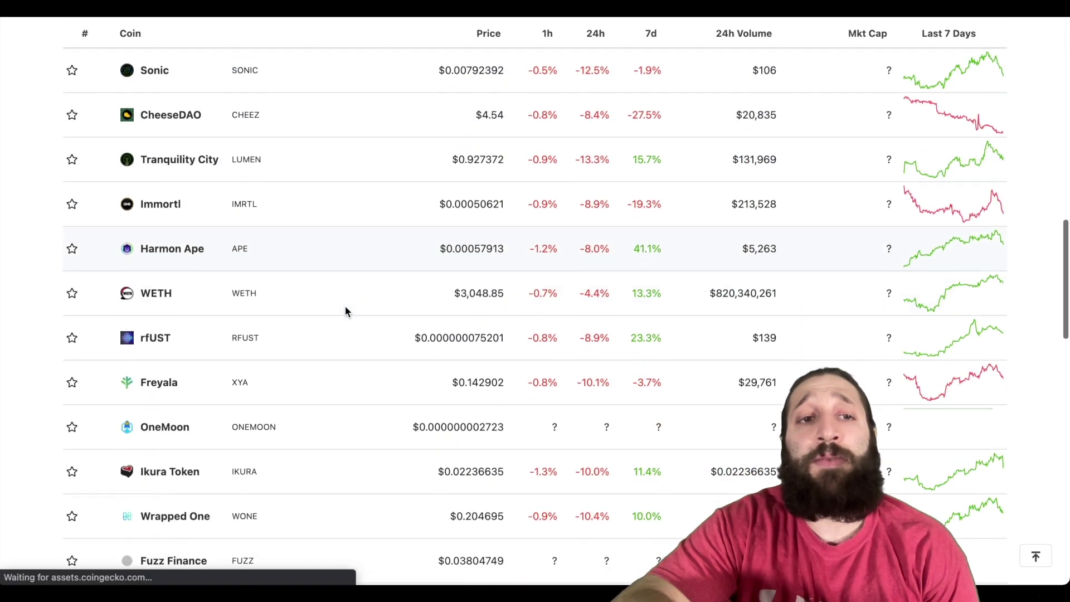
left_click(163, 243)
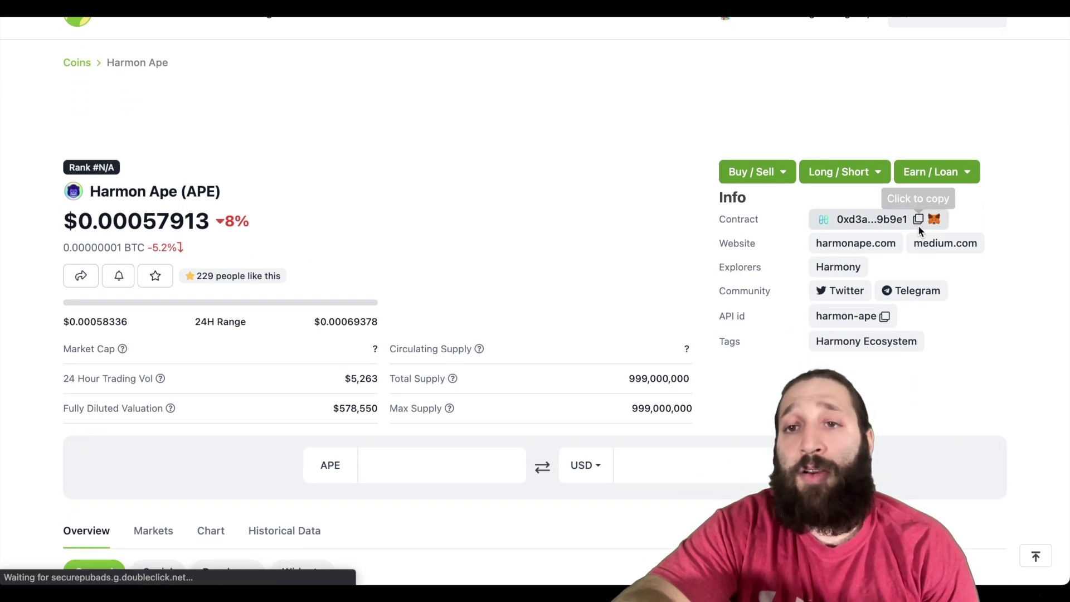
left_click(918, 218)
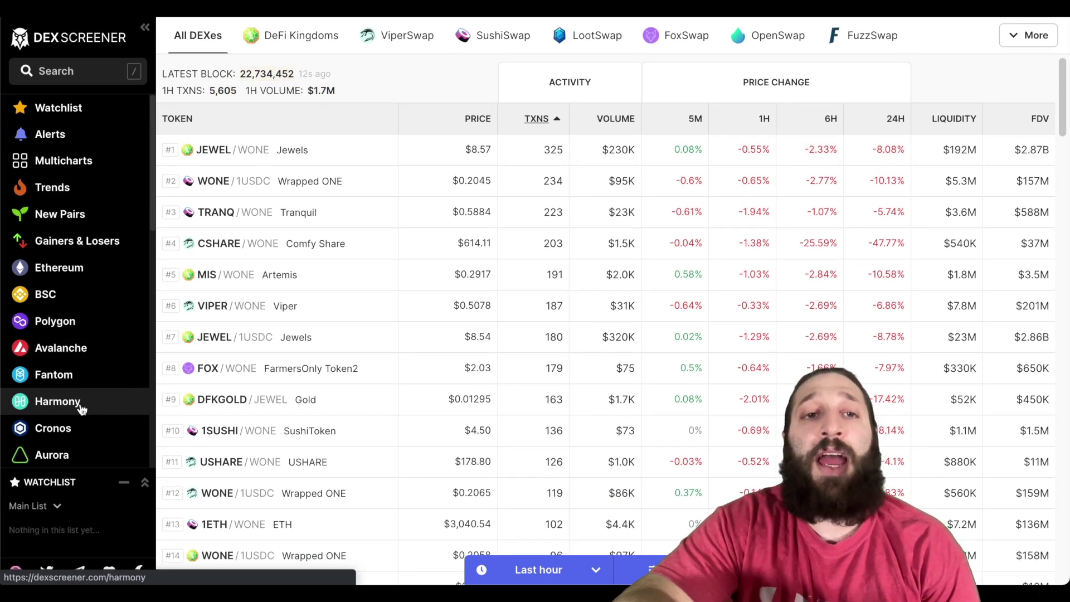
- Search the pasted Harmon Ape address, open the APE/WONE pair, and show daily candles
left_click(98, 72)
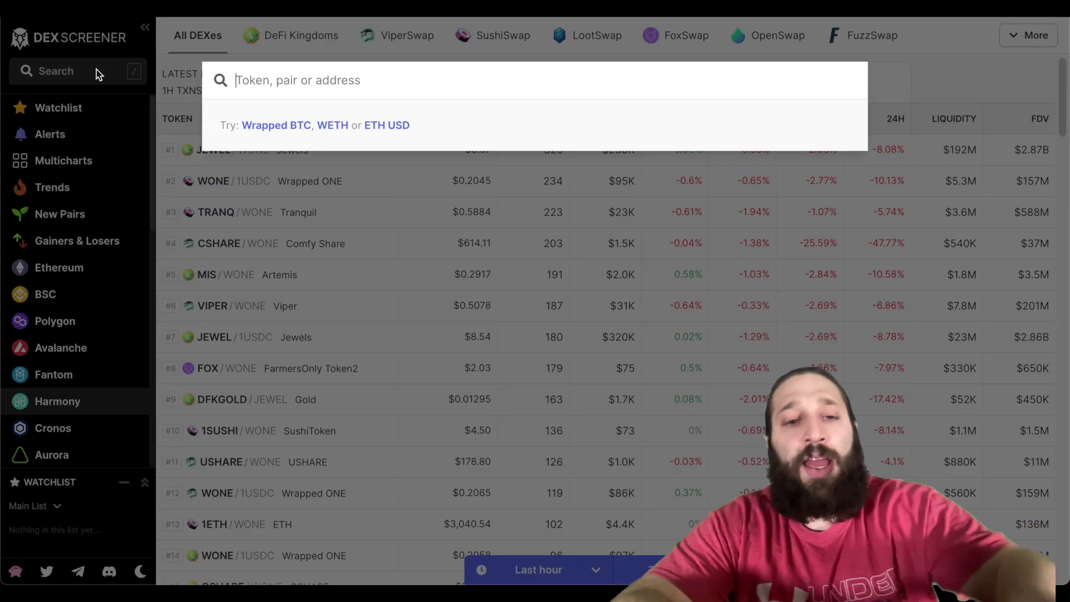
key("ctrl+v")
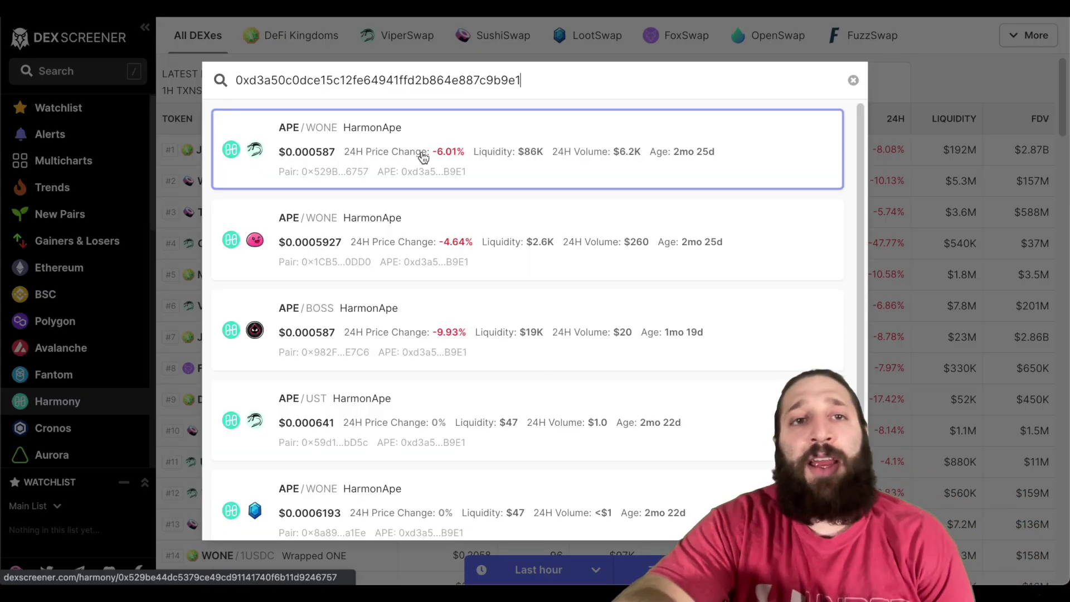
left_click(375, 149)
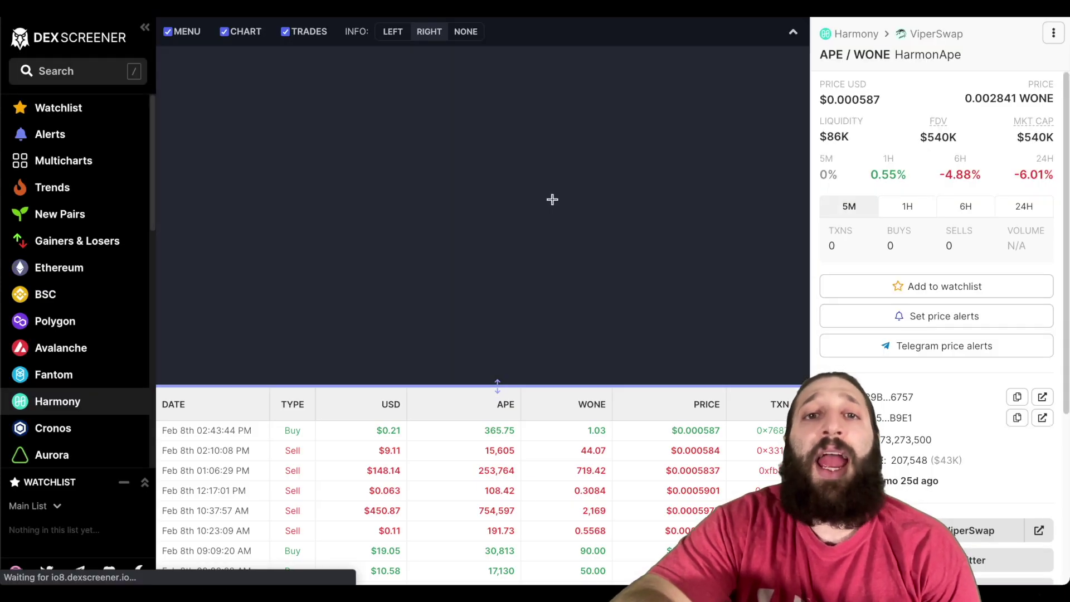
scroll(590, 245, "down", 5)
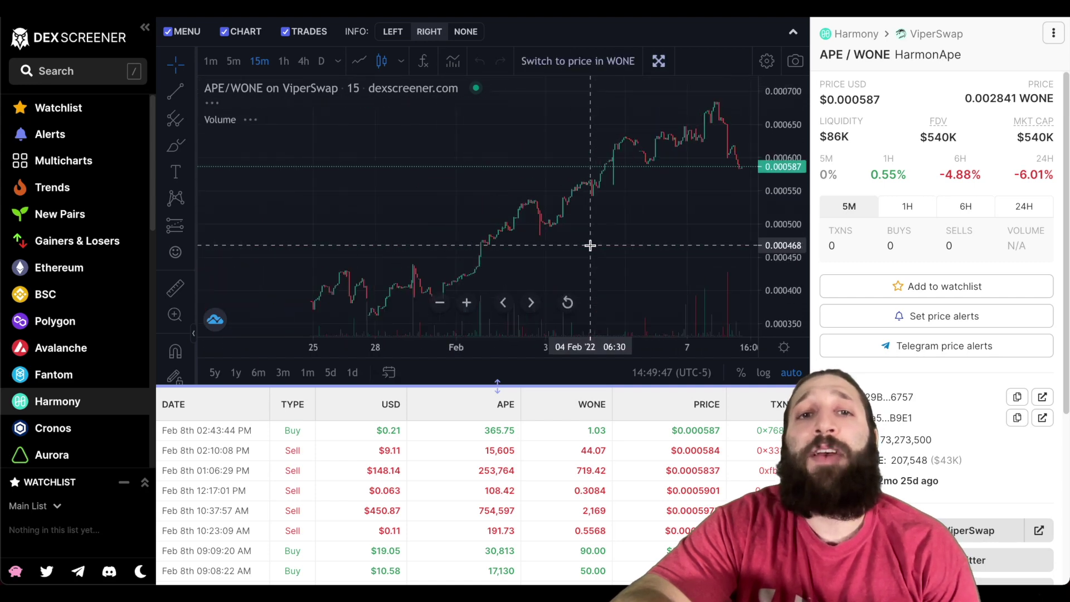
scroll(590, 245, "down", 2)
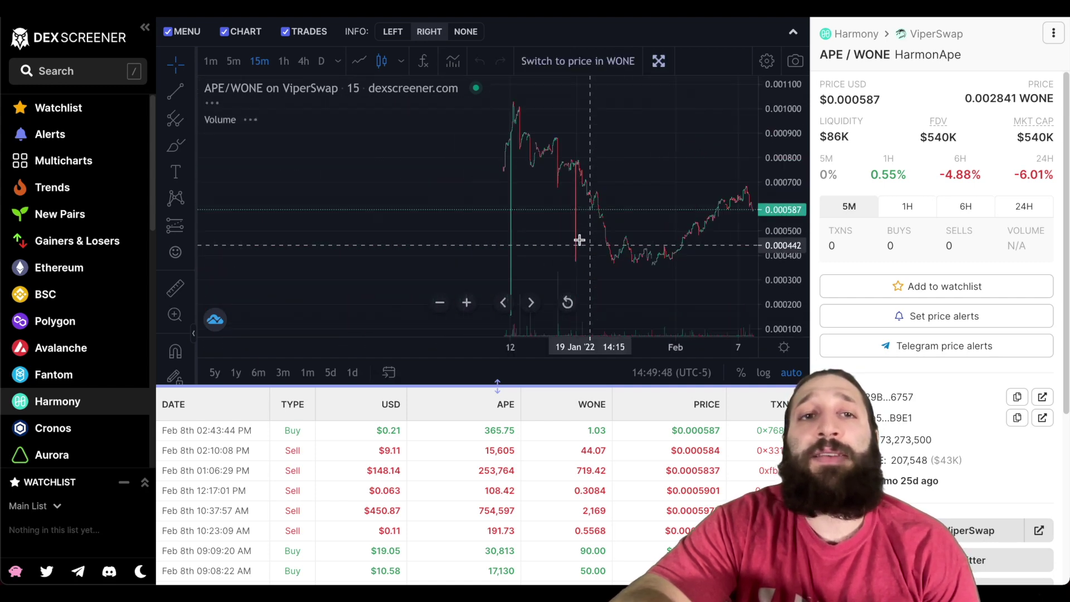
left_click(321, 62)
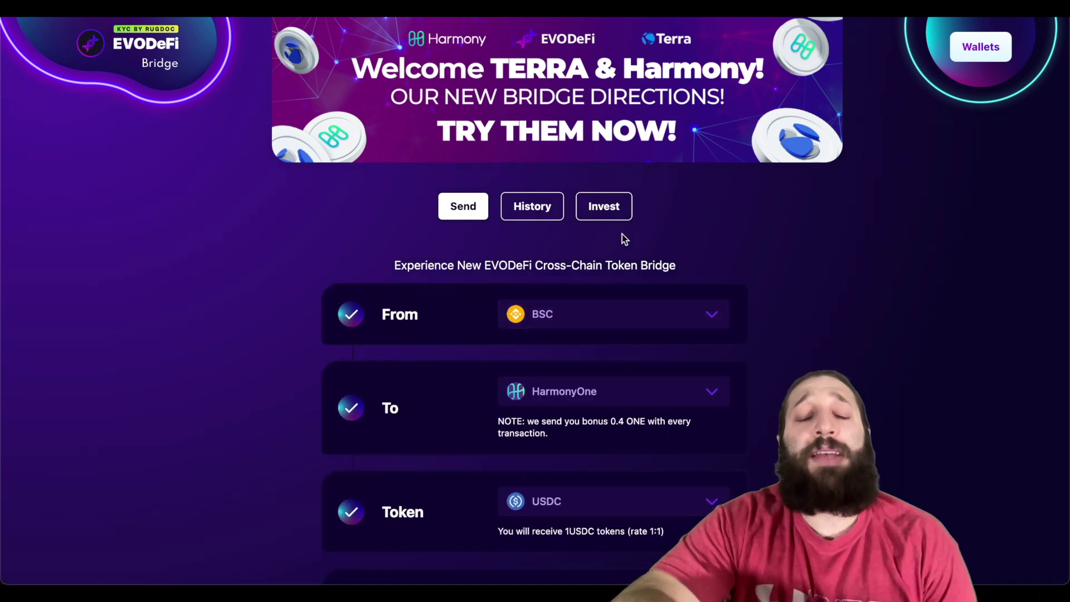
- Set the bridge amount to the full 256.09 USDC balance
scroll(623, 239, "down", 1)
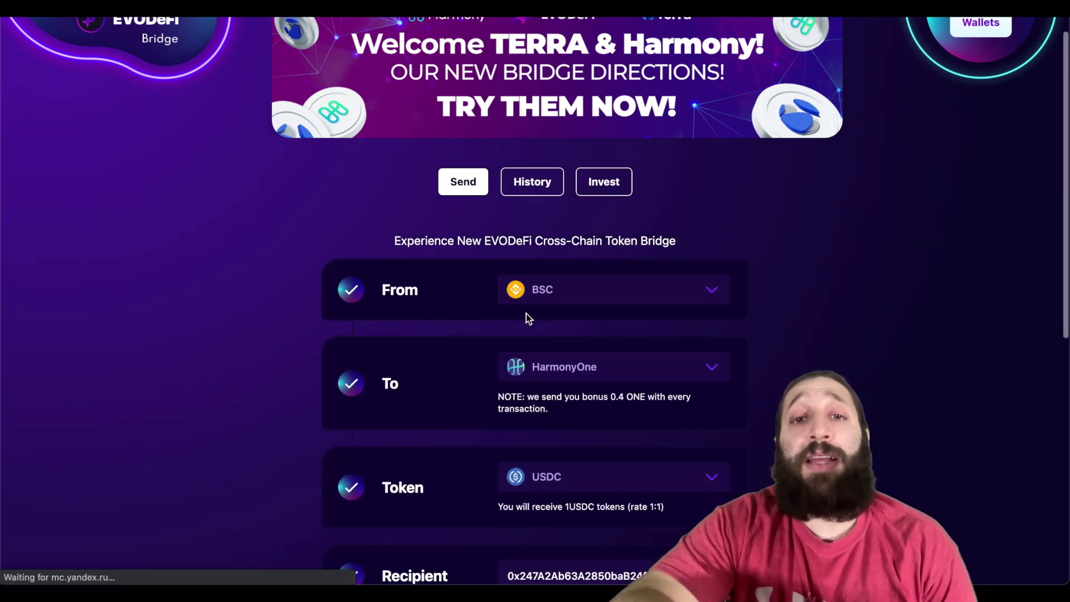
scroll(549, 299, "down", 2)
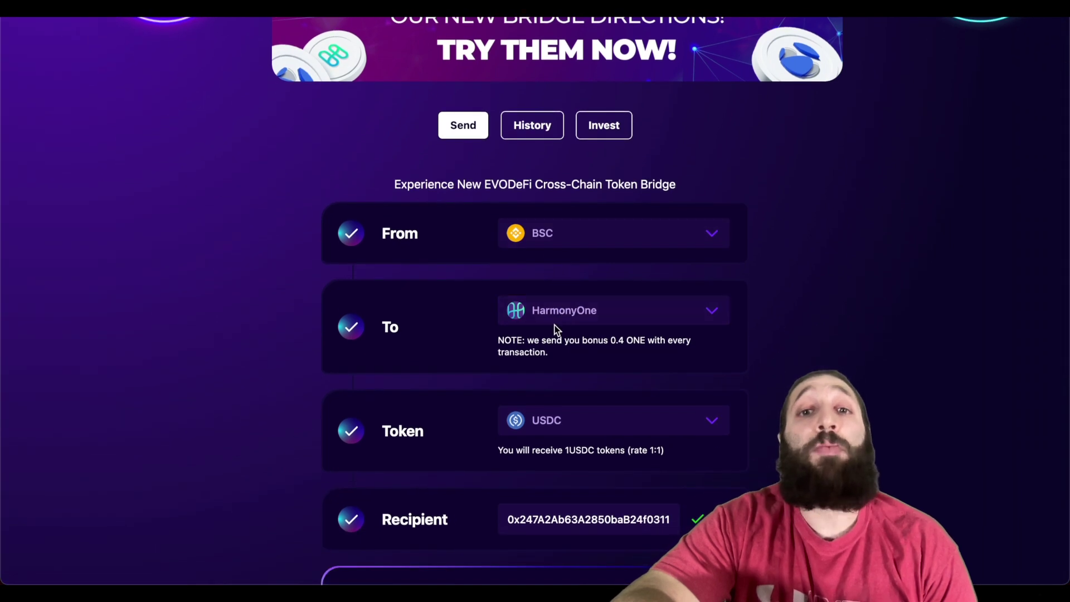
scroll(530, 333, "down", 1)
scroll(562, 328, "down", 4)
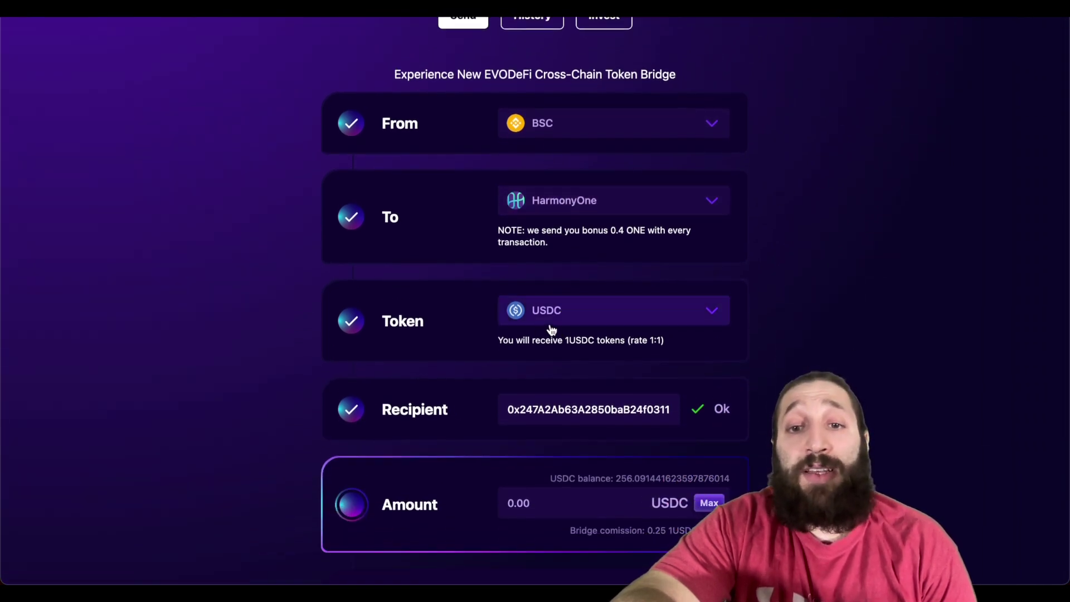
left_click(709, 504)
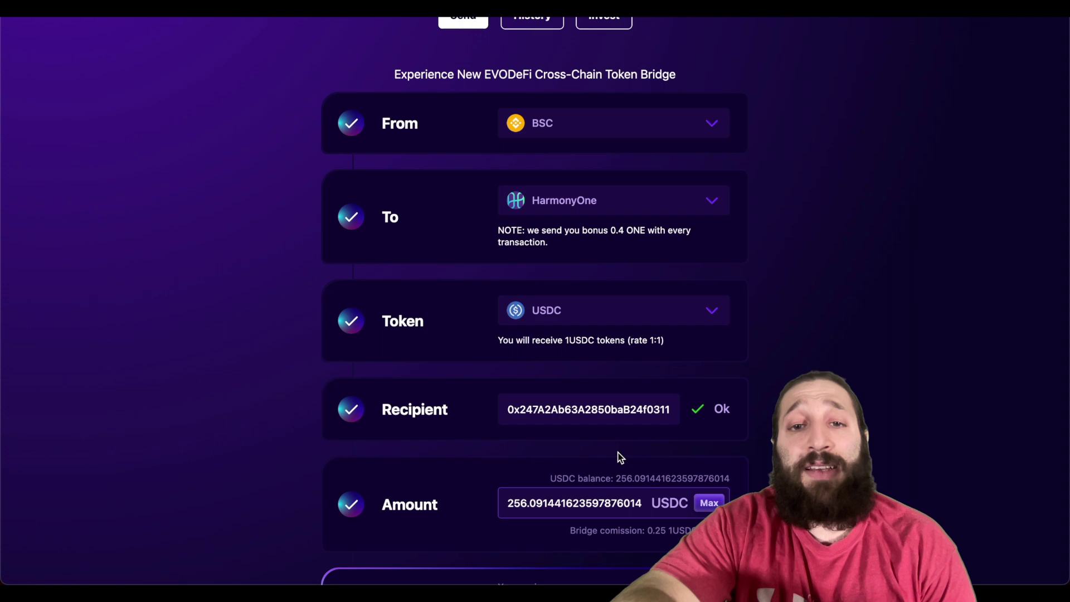
- Send the USDC to HarmonyOne, confirm in MetaMask, and dismiss the Deposit sent notice
scroll(620, 457, "down", 3)
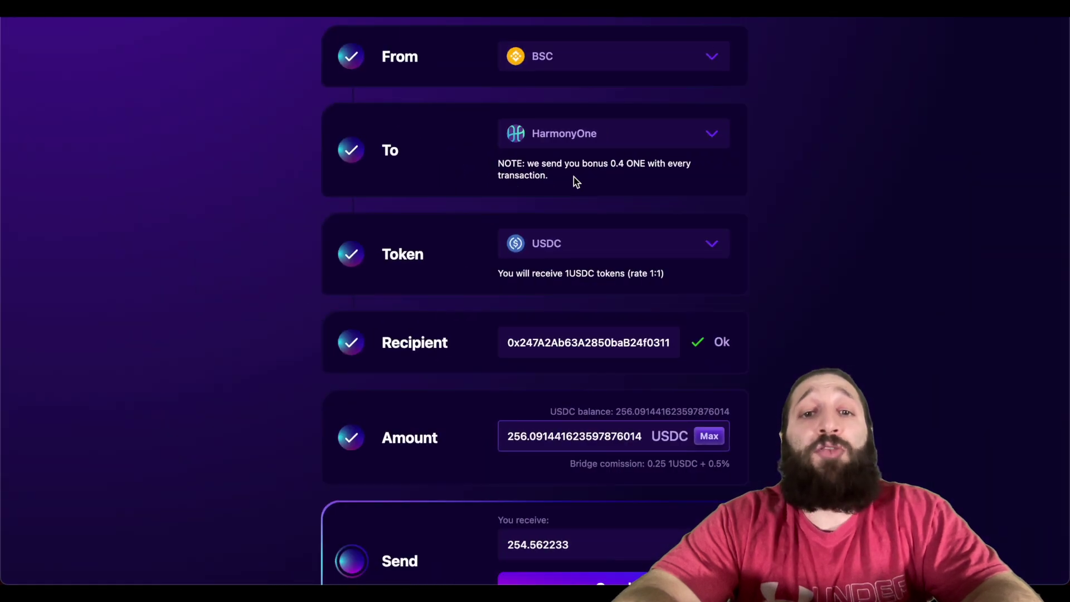
scroll(575, 181, "down", 3)
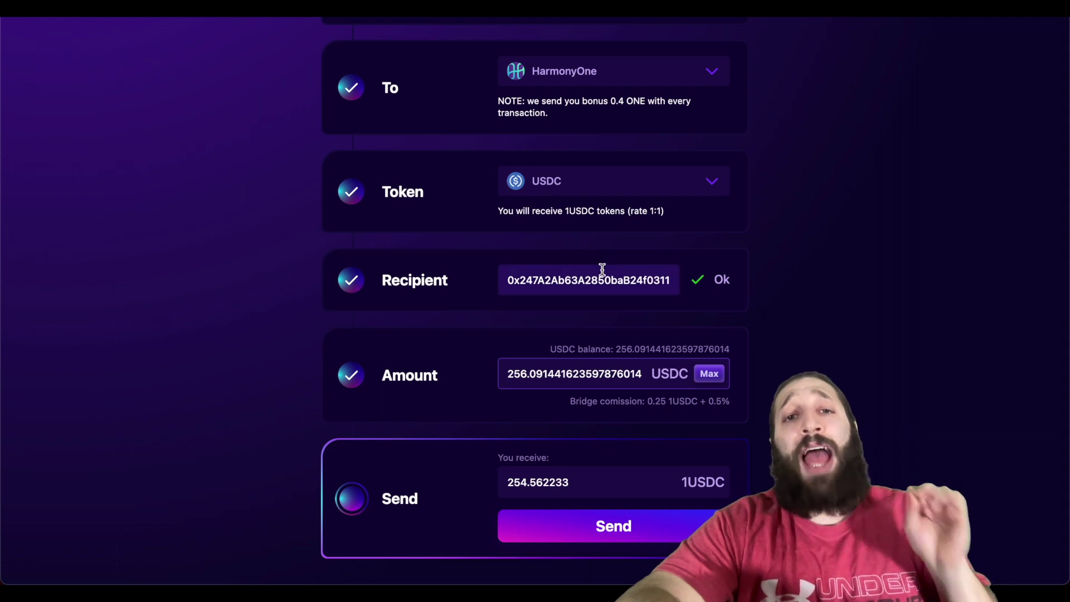
left_click(595, 529)
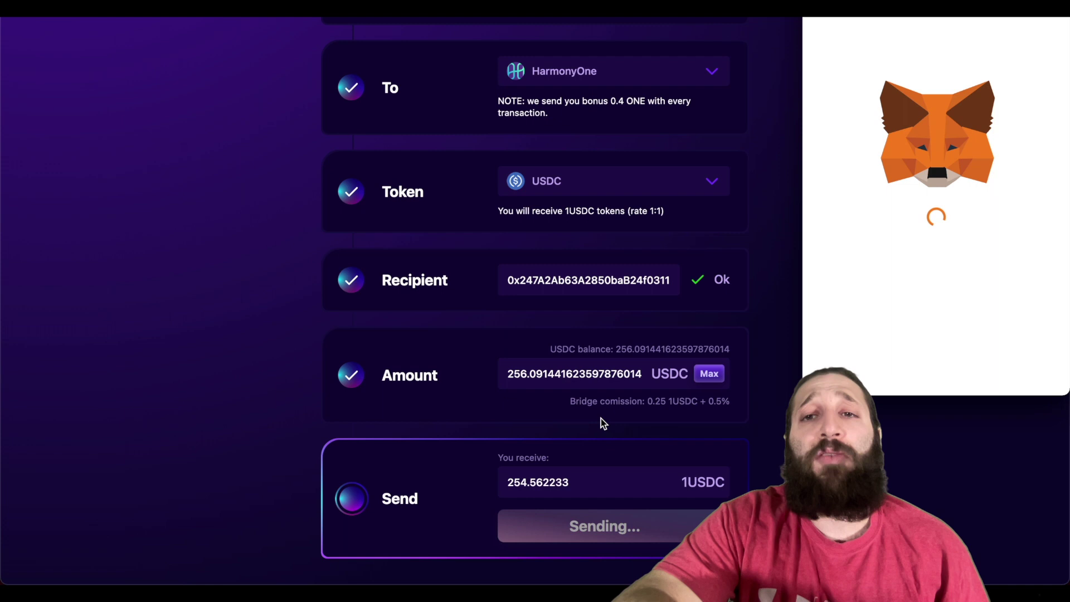
scroll(958, 307, "down", 2)
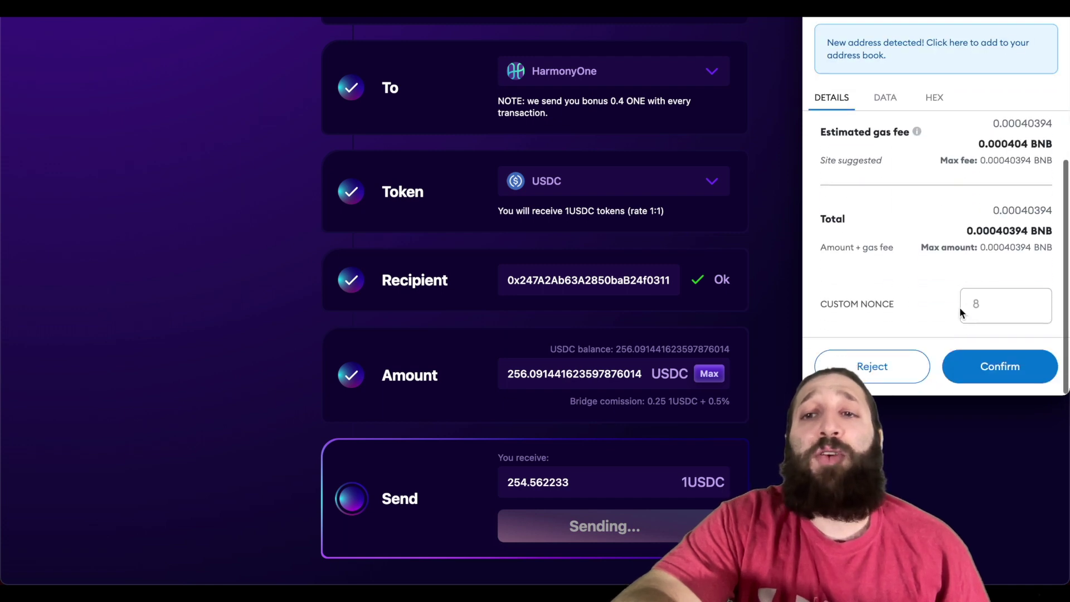
left_click(1001, 368)
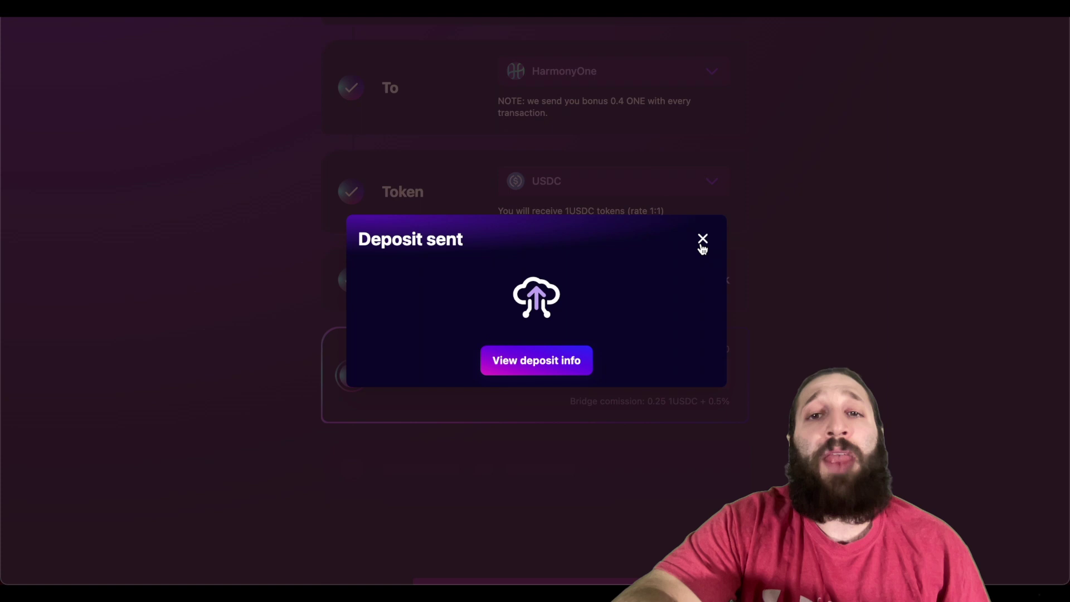
left_click(702, 239)
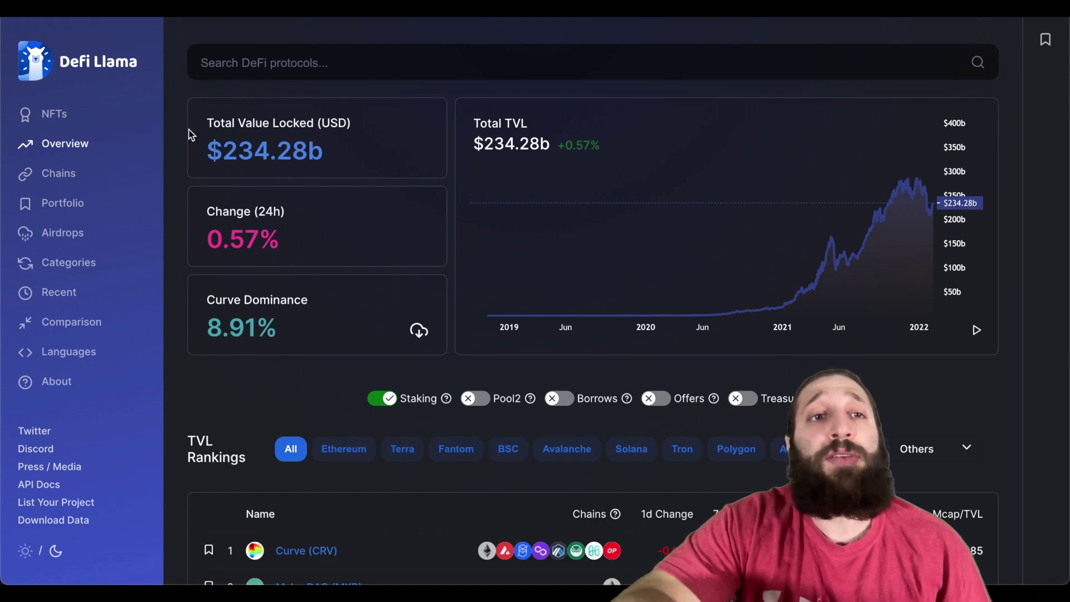
- Open DefiLlama's chains TVL ranking and go to the Harmony (ONE) chain page
left_click(61, 174)
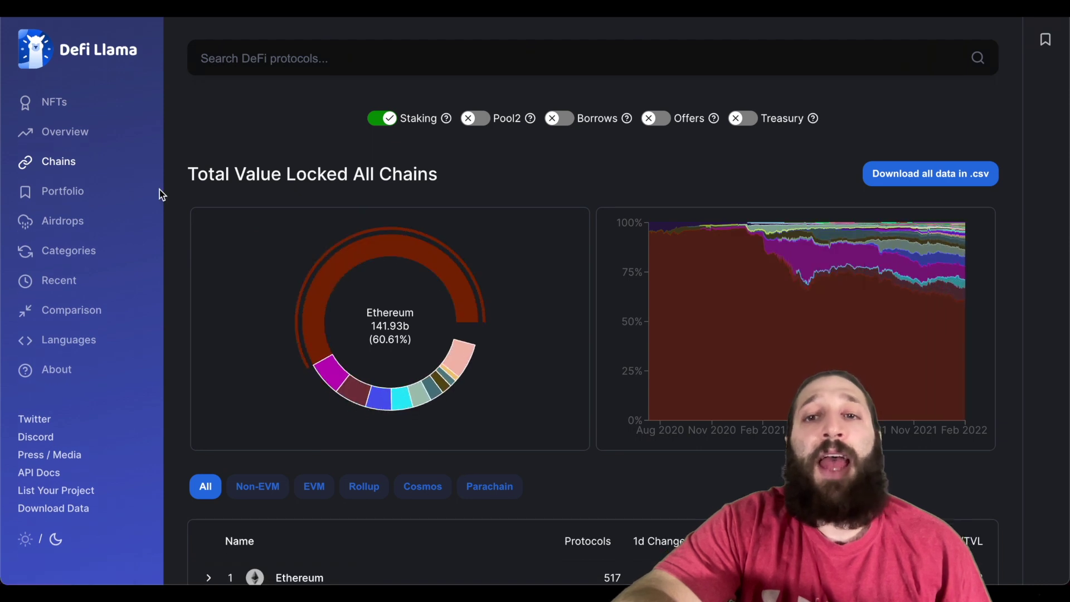
scroll(196, 349, "down", 8)
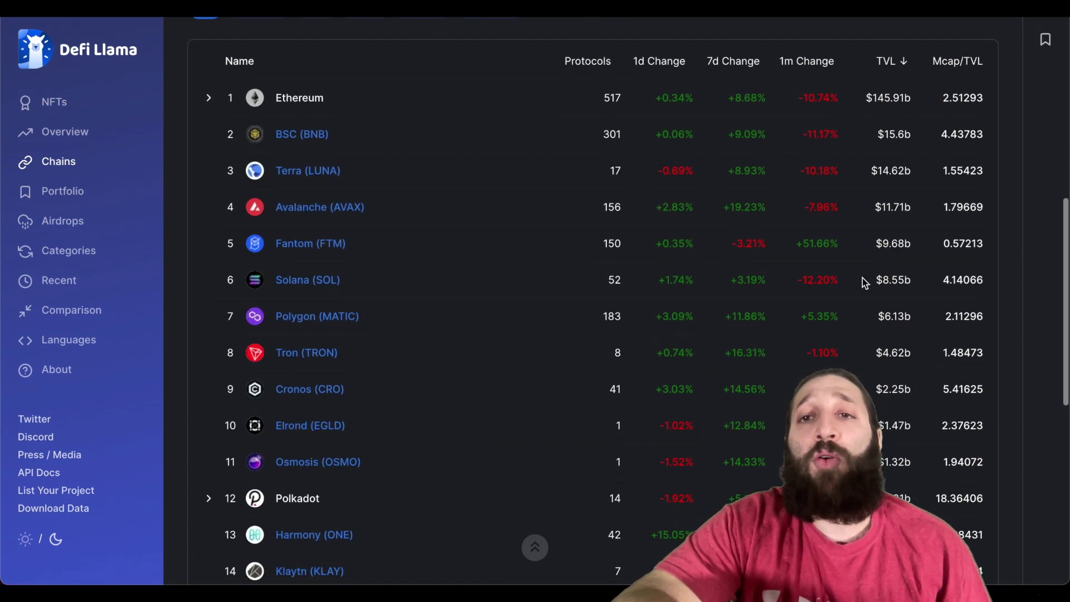
scroll(895, 202, "down", 1)
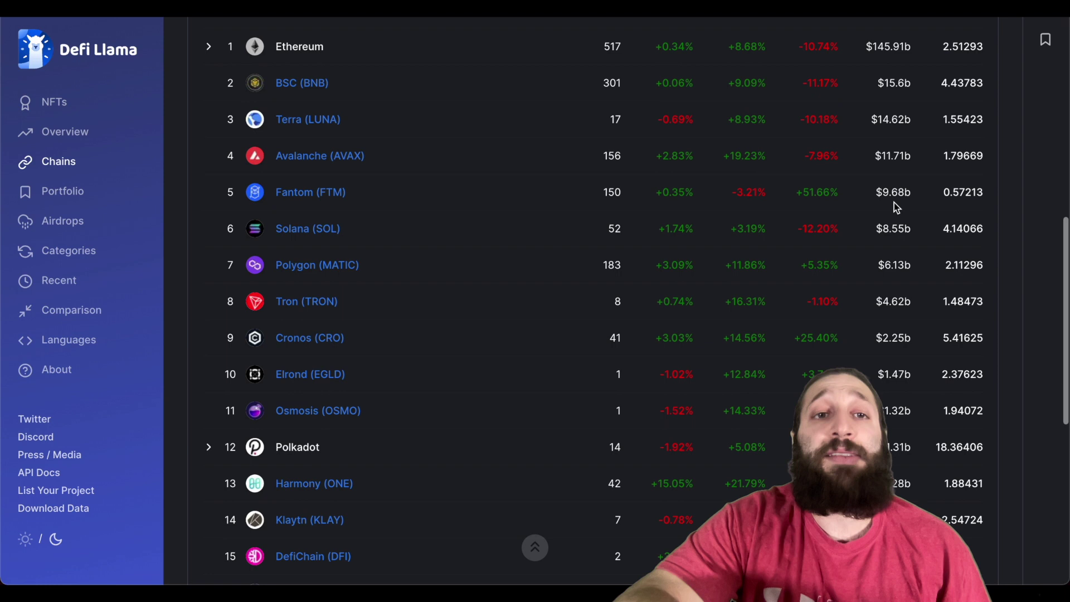
scroll(379, 499, "down", 2)
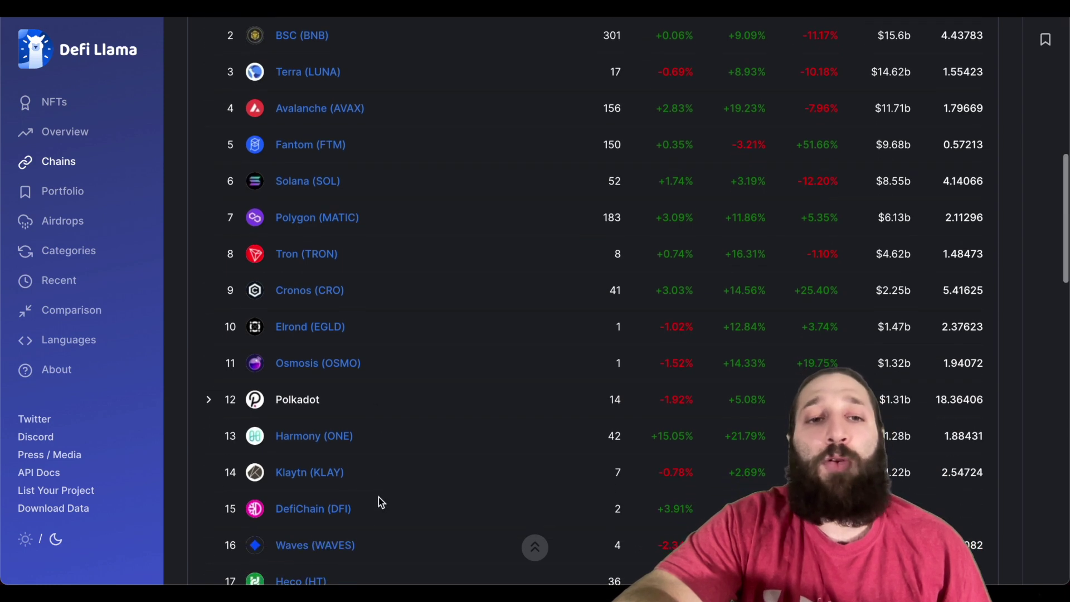
scroll(379, 501, "down", 1)
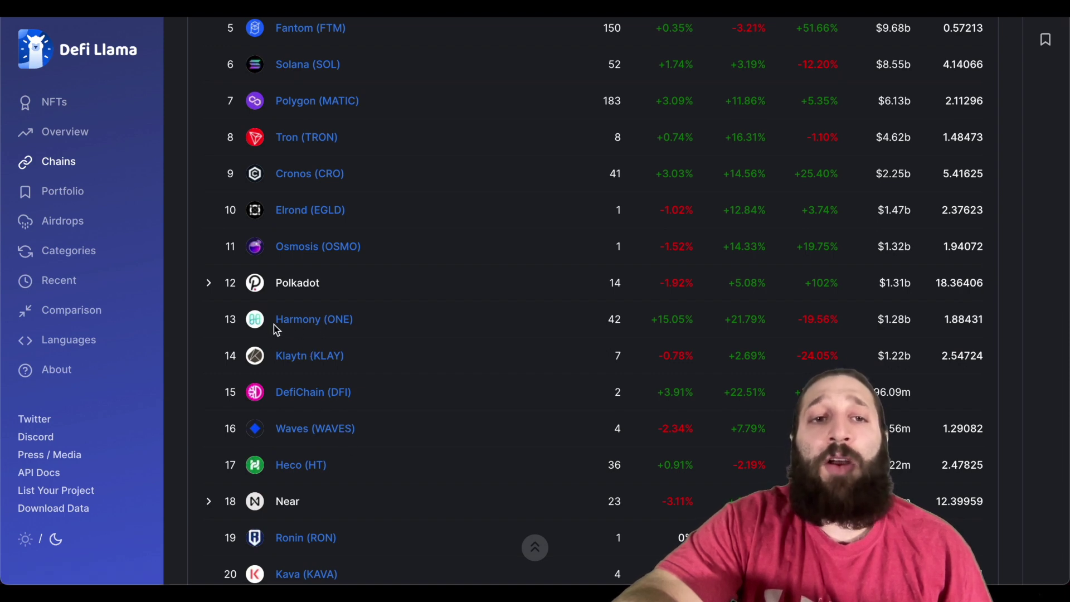
scroll(304, 328, "up", 2)
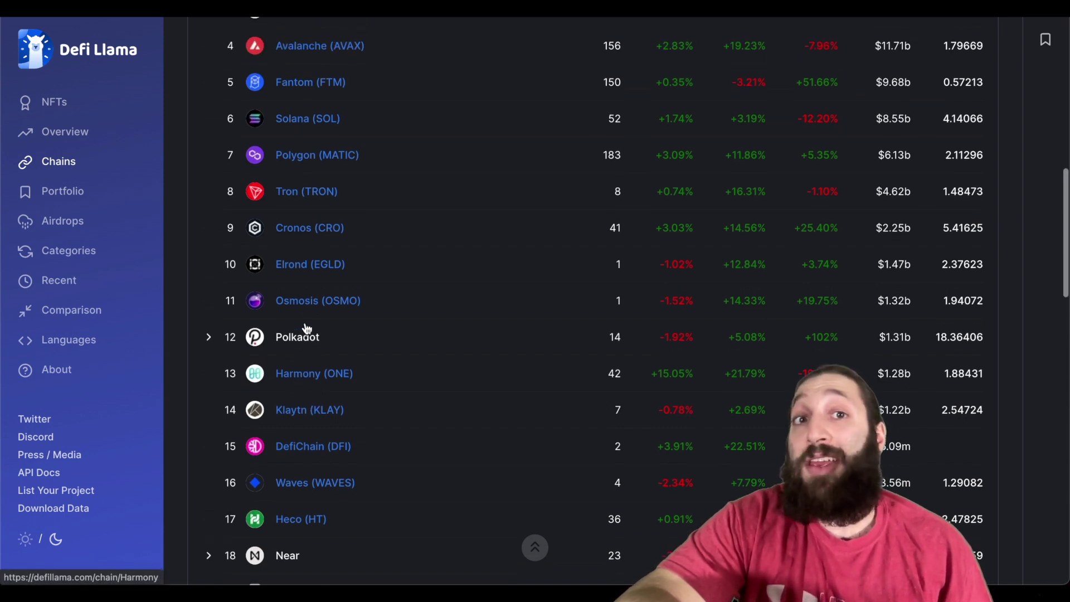
scroll(306, 329, "up", 1)
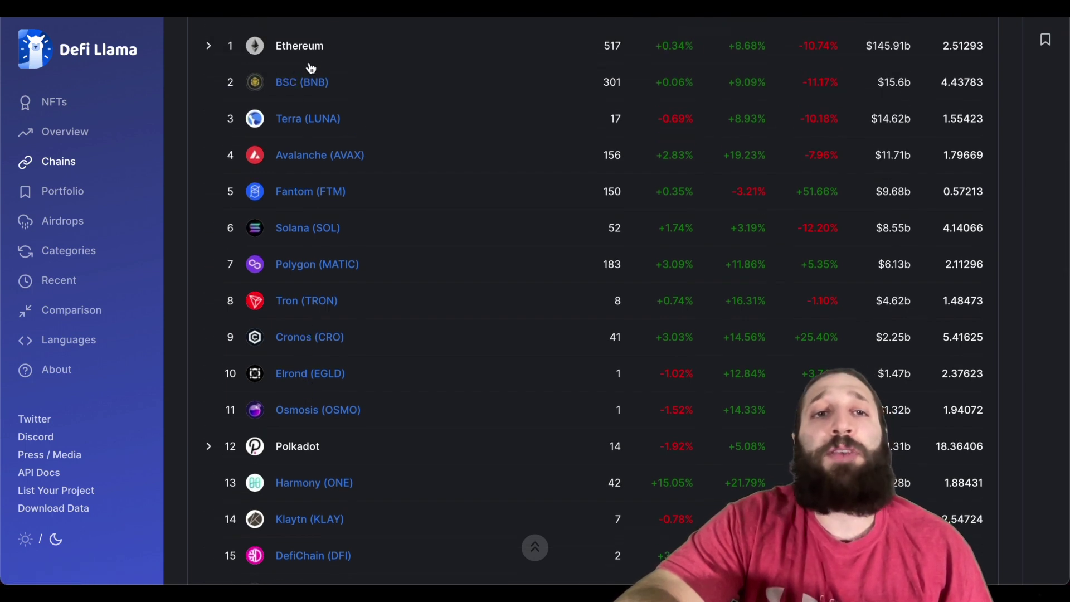
left_click(310, 490)
- Try the Staking, Borrows and Offers TVL toggles, then open Tranquil Finance (TRANQ)
scroll(410, 337, "down", 3)
scroll(410, 336, "down", 2)
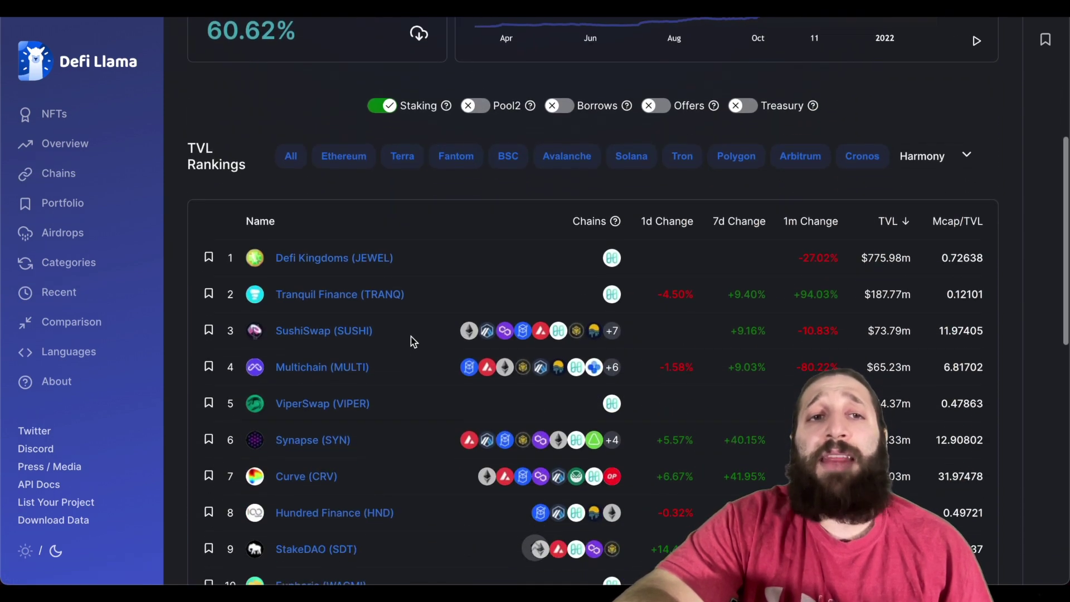
scroll(234, 199, "down", 1)
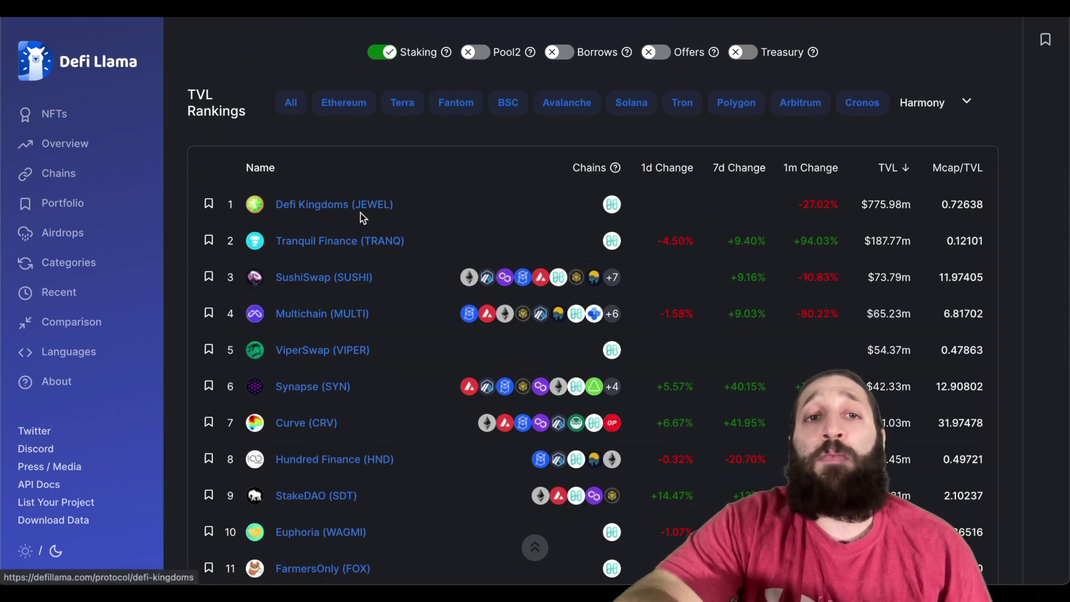
scroll(279, 243, "down", 1)
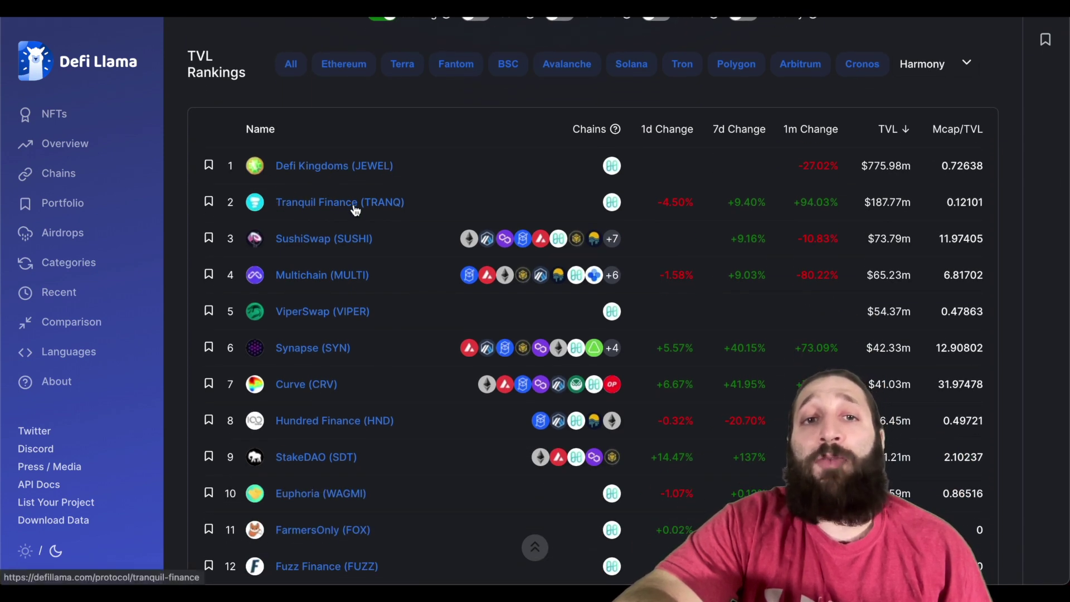
scroll(493, 162, "up", 3)
left_click(382, 158)
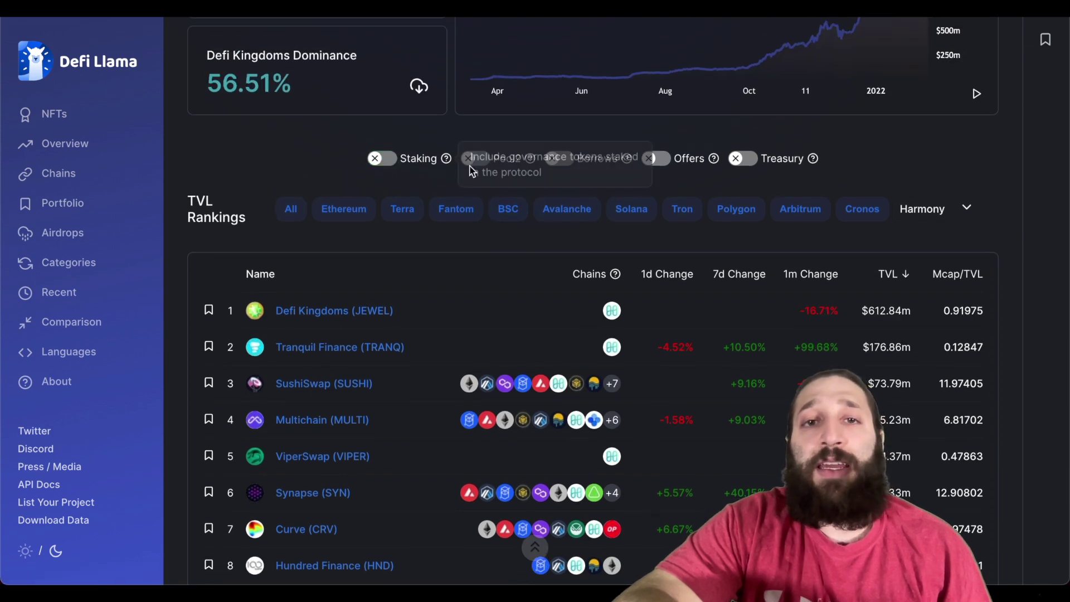
left_click(558, 162)
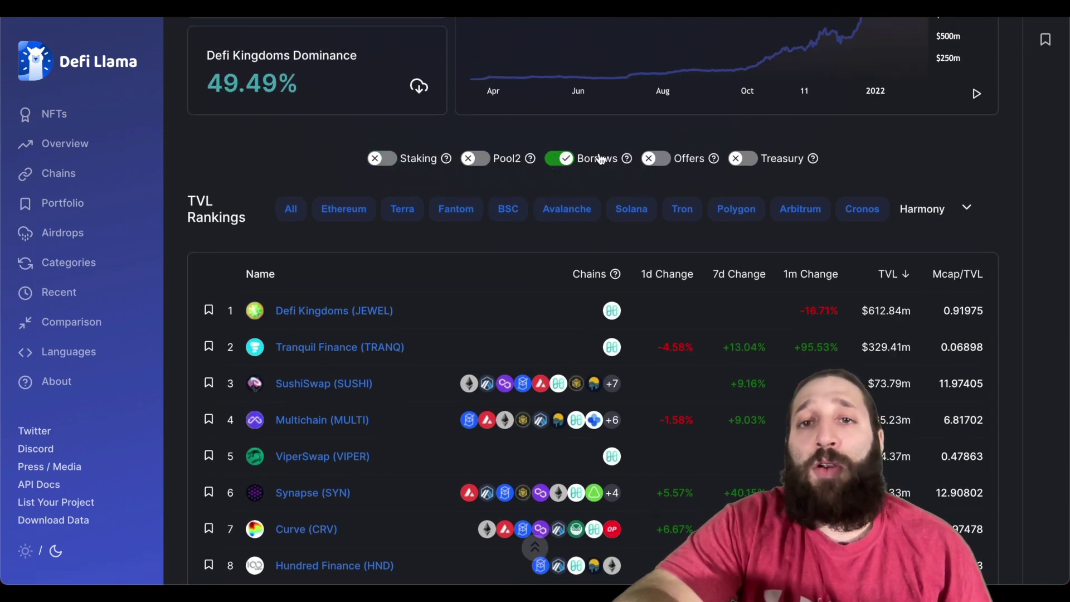
left_click(656, 159)
left_click(559, 159)
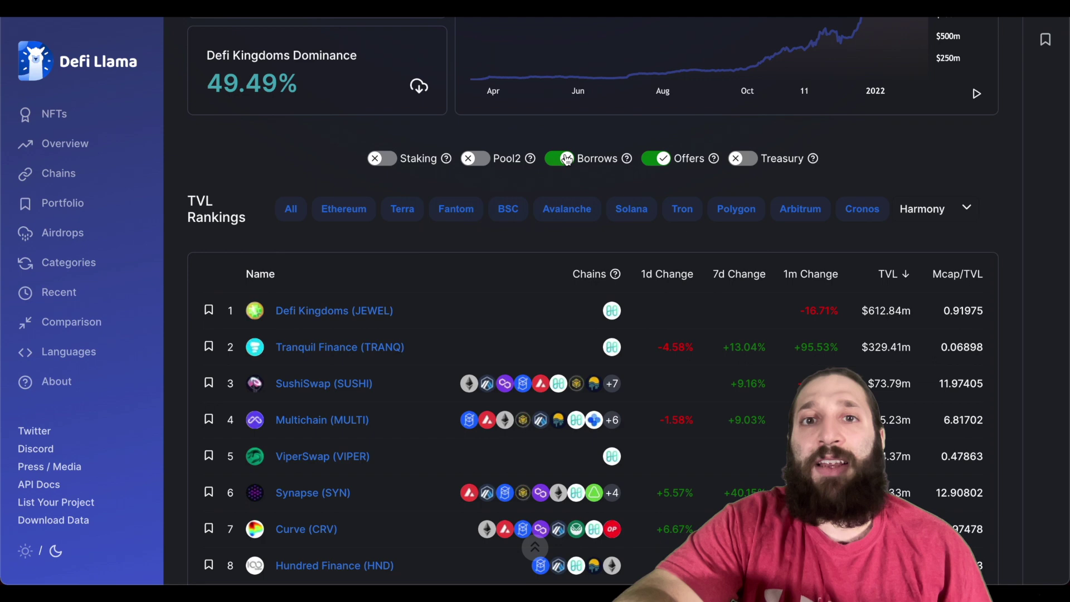
left_click(378, 161)
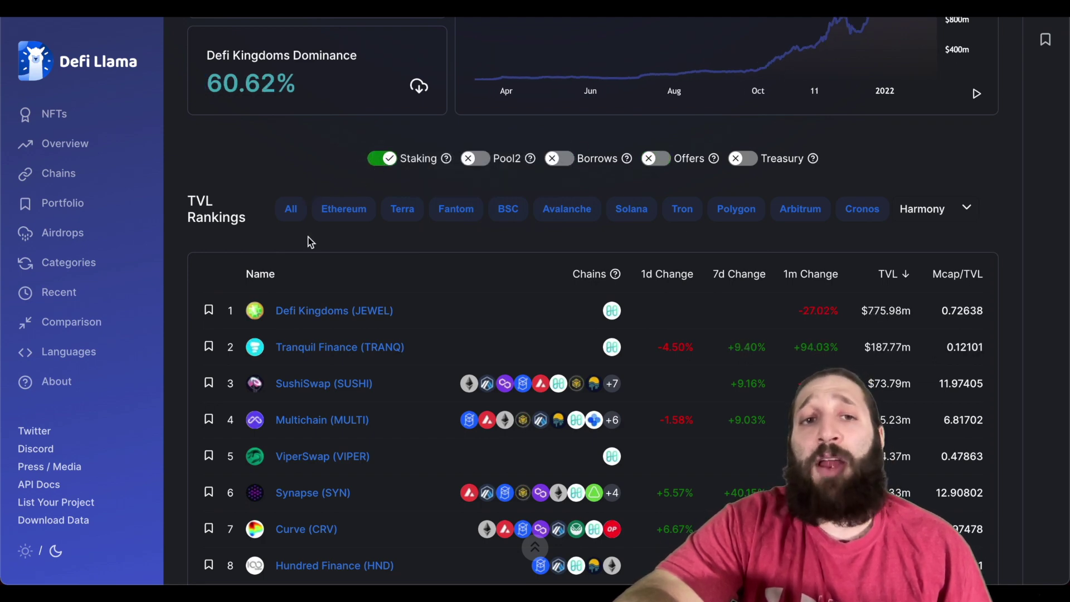
left_click(318, 355)
- Launch the Tranquil app and request the wallet switch to the Harmony ONE network
scroll(708, 217, "down", 5)
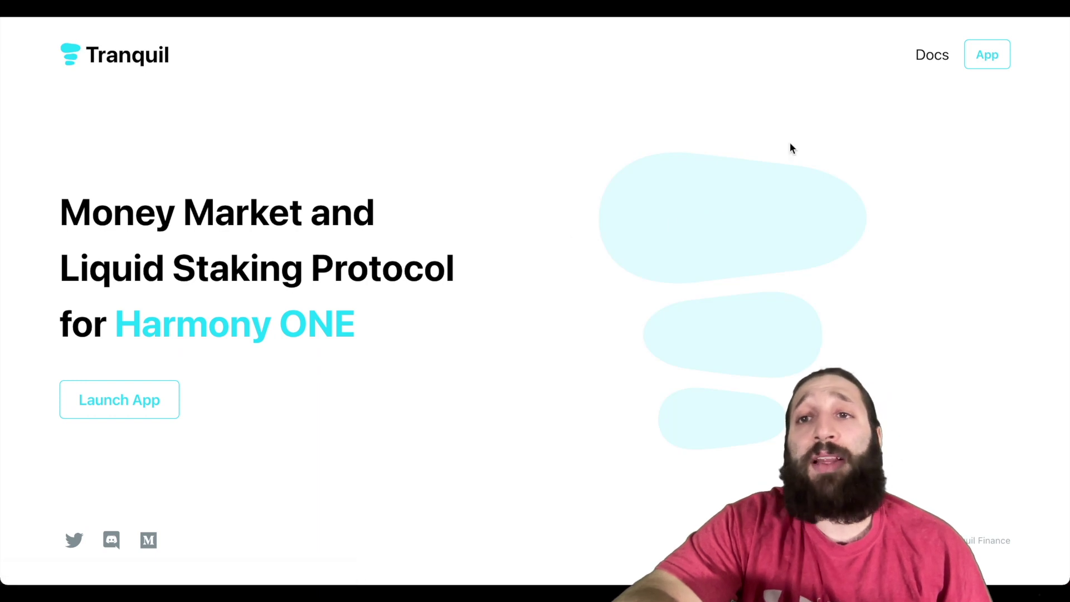
left_click(984, 55)
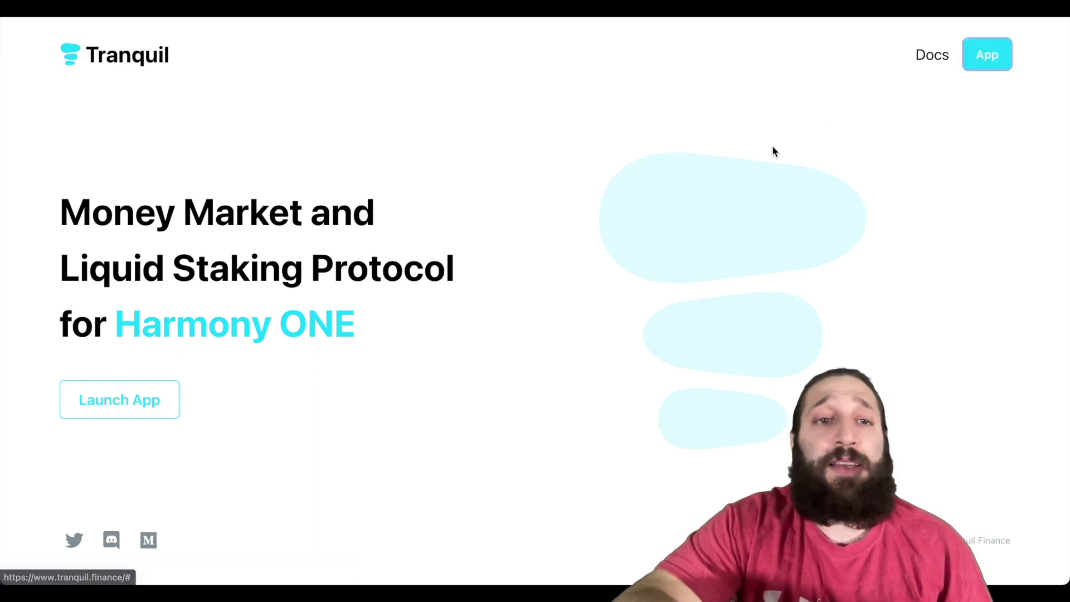
left_click(524, 297)
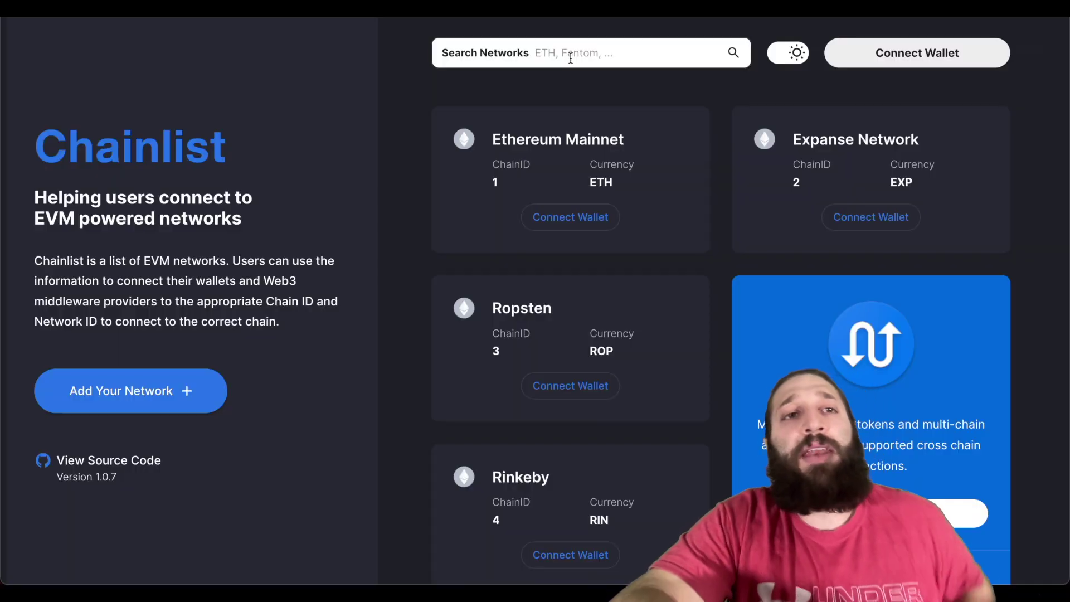
left_click(571, 58)
type("harm")
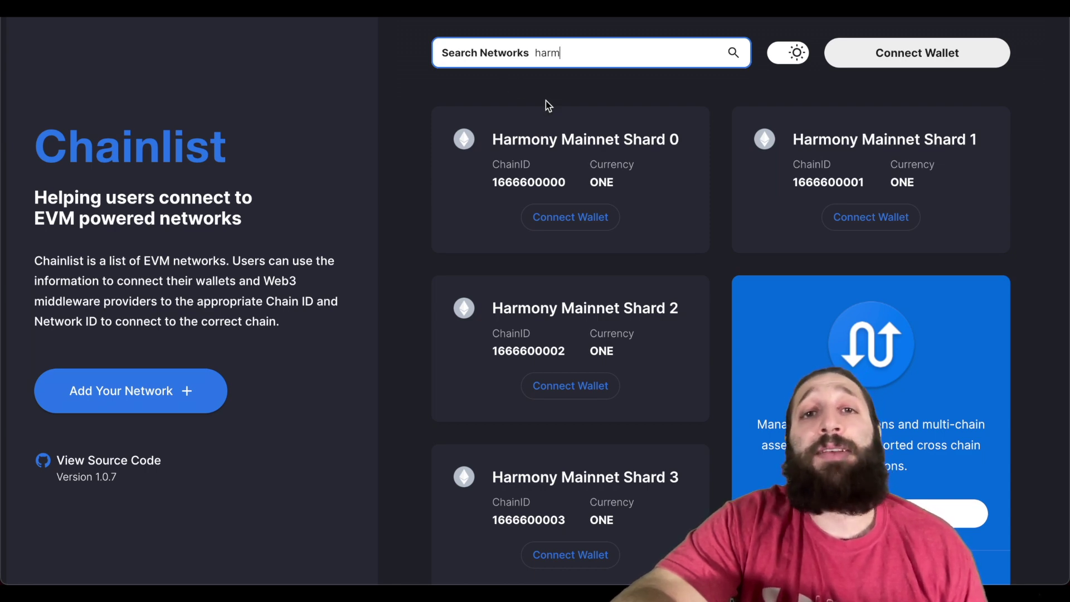
key("BackSpace")
key("BackSpace")
key("BackSpace")
key("BackSpace")
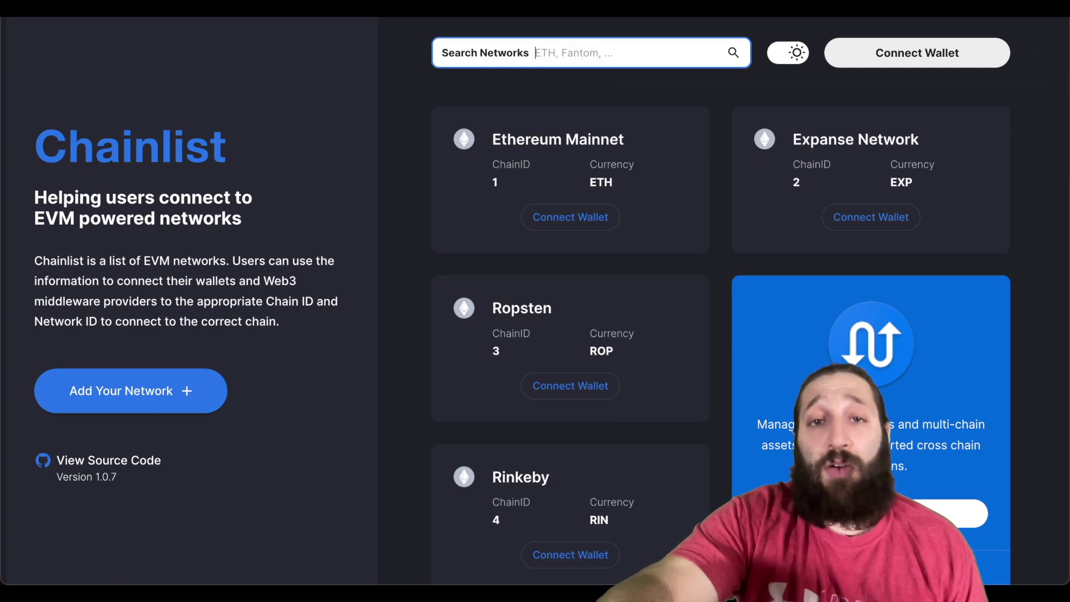
scroll(613, 245, "down", 20)
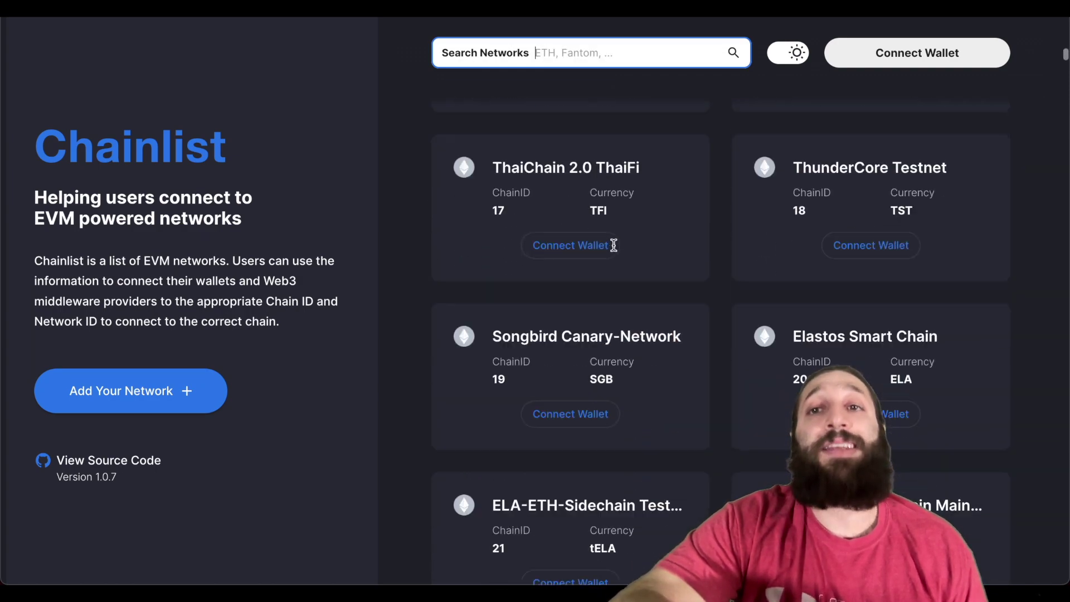
scroll(613, 245, "down", 5)
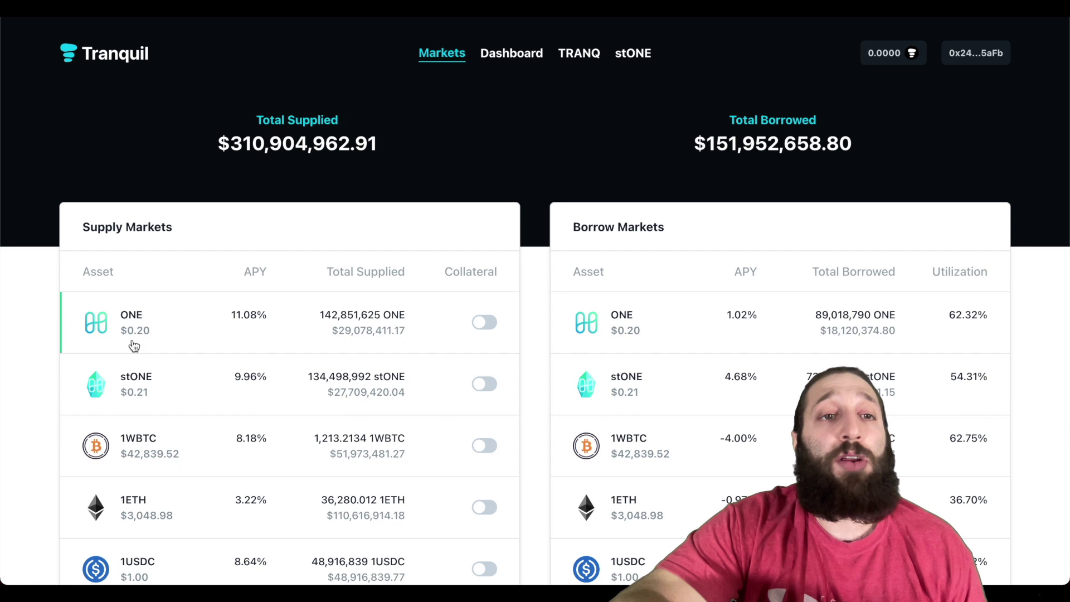
- Inspect the APY breakdowns of the Tranquil Supply Markets
mouse_move(207, 335)
scroll(245, 329, "down", 1)
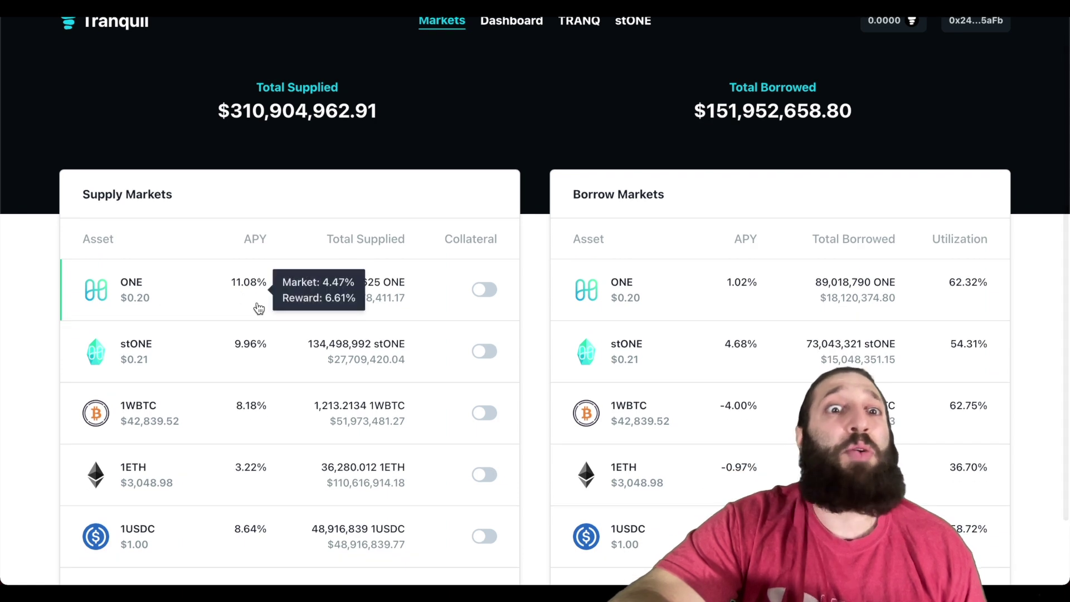
scroll(163, 304, "down", 1)
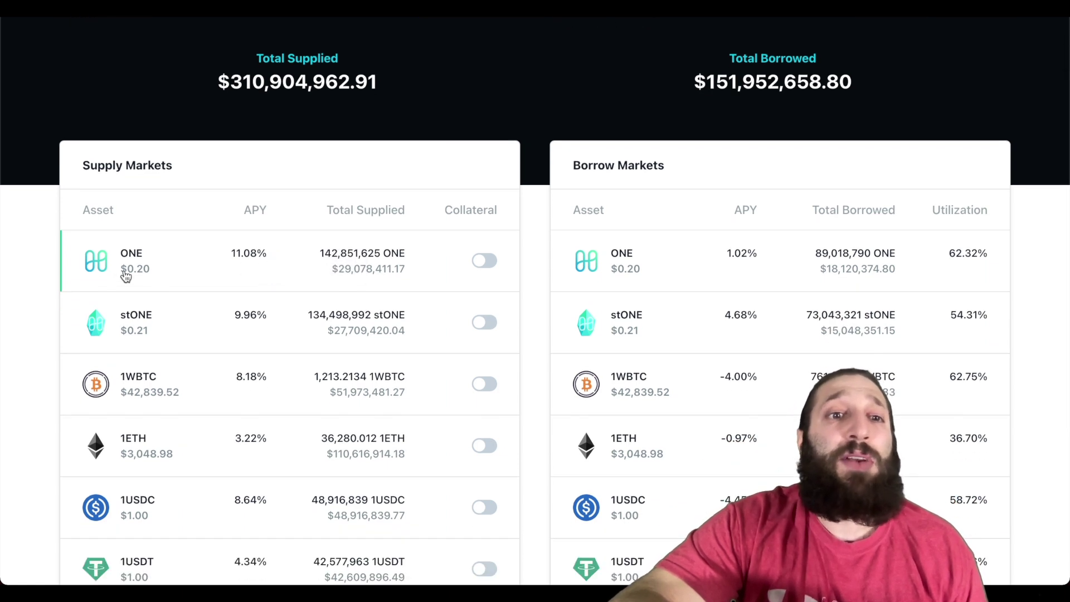
mouse_move(251, 268)
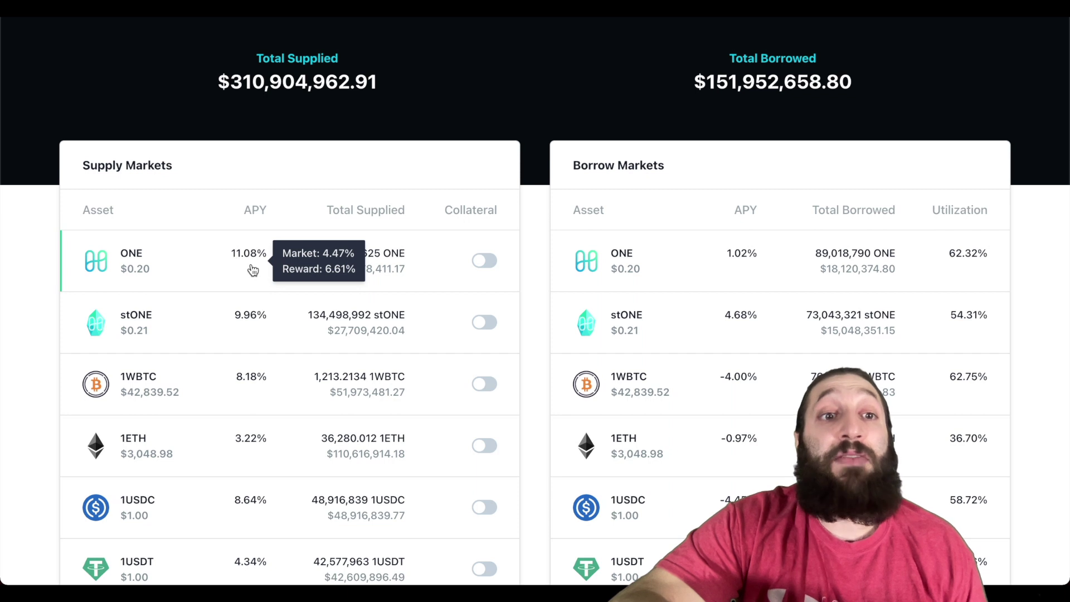
mouse_move(172, 409)
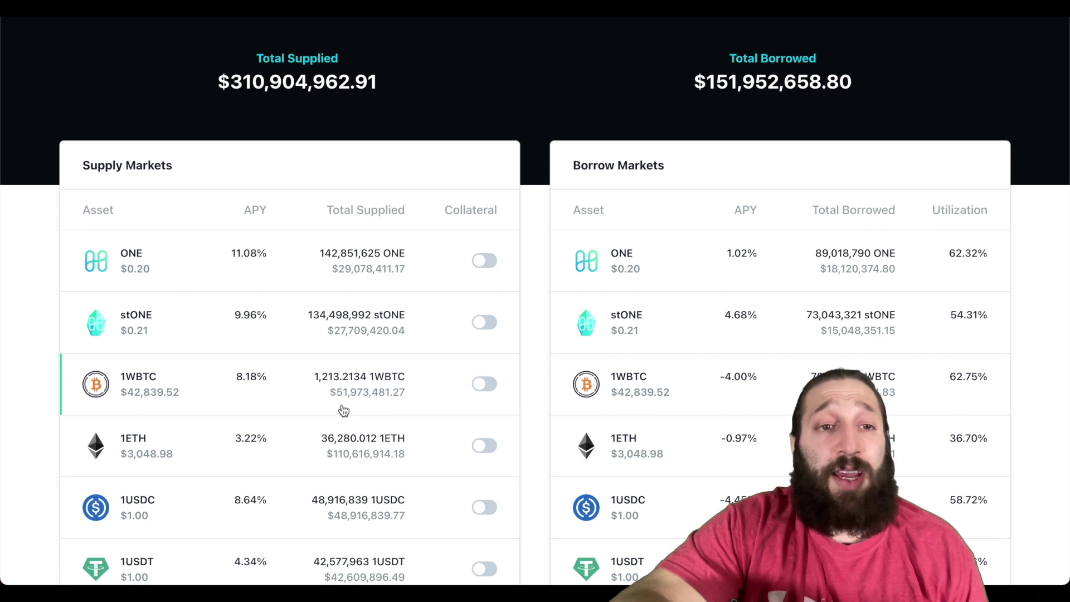
mouse_move(220, 403)
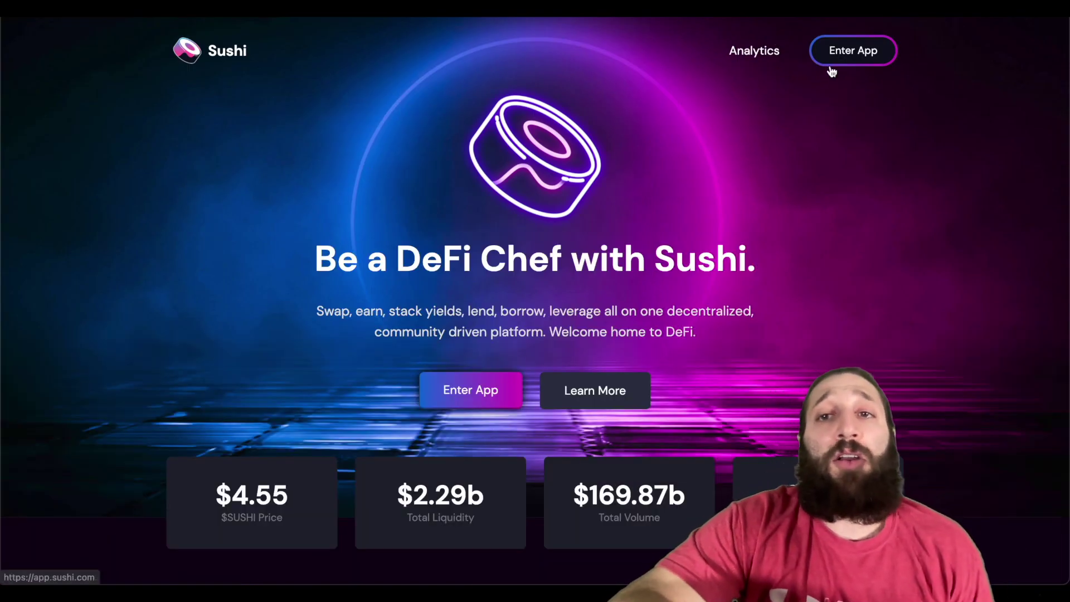
- Enter the Sushi swap app and check the network is Harmony
left_click(830, 56)
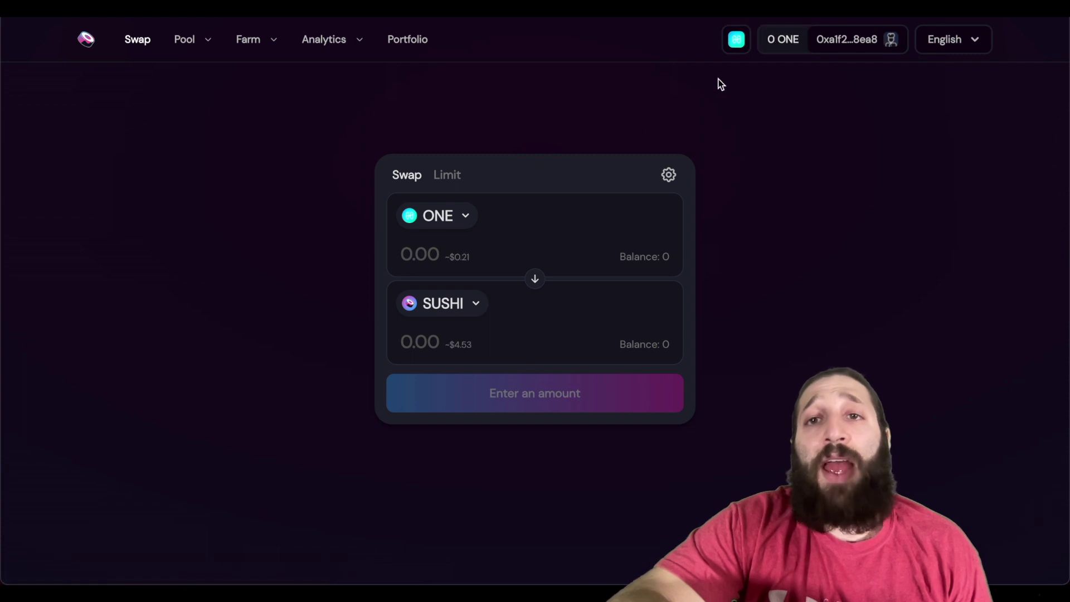
left_click(735, 53)
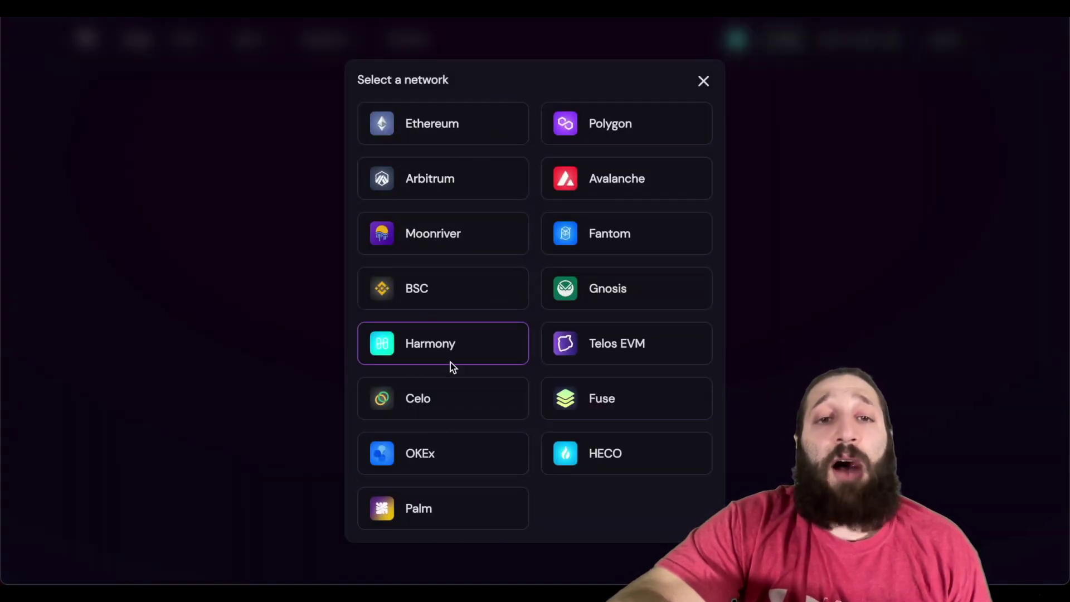
left_click(273, 307)
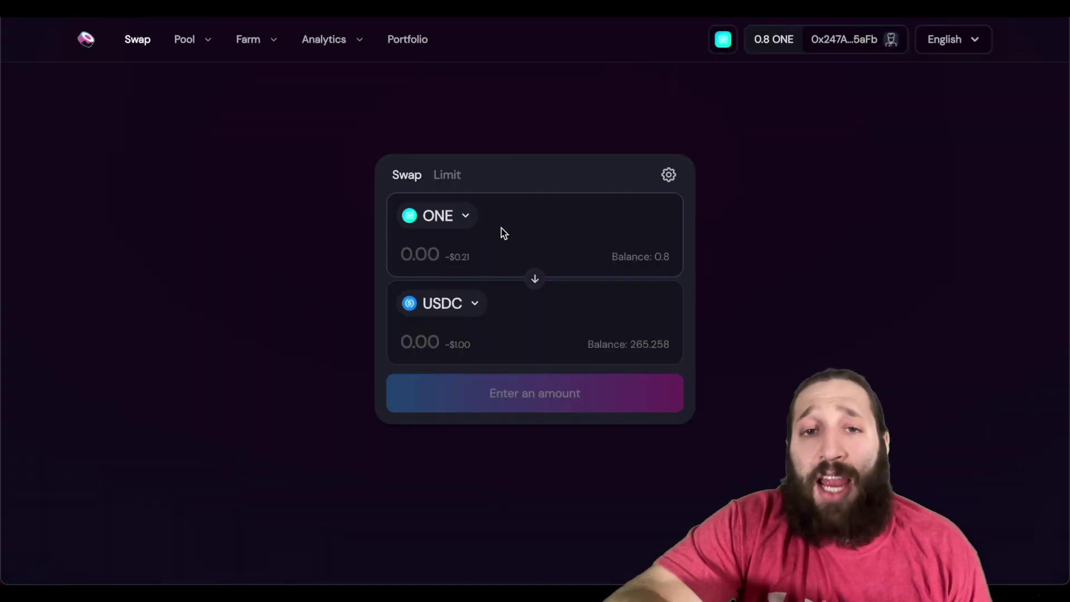
- Set up paying USDC for ONE with the full 265.258484 USDC balance
left_click(437, 304)
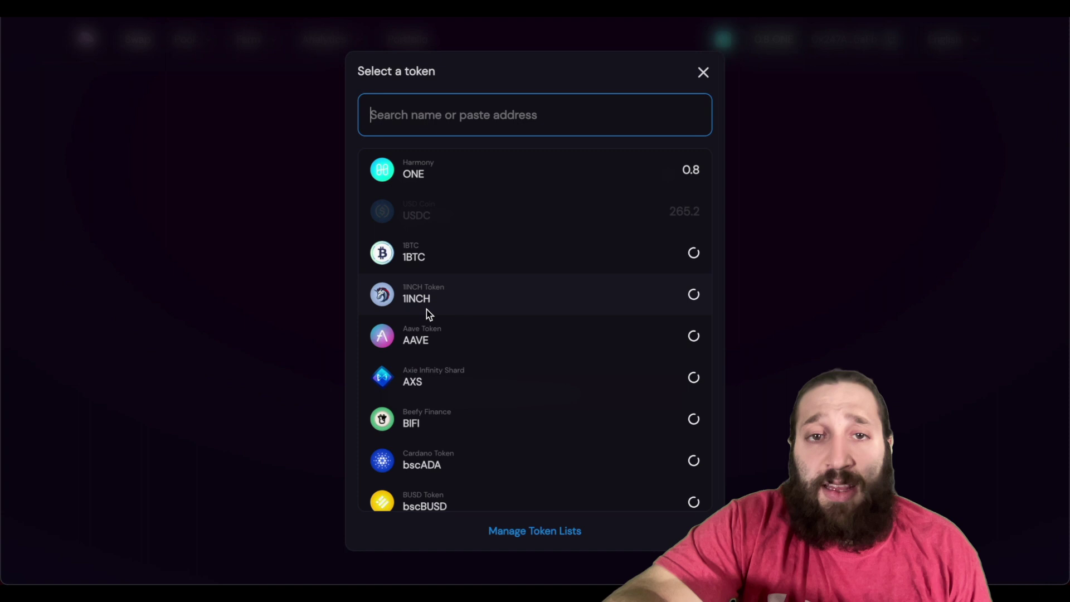
left_click(482, 179)
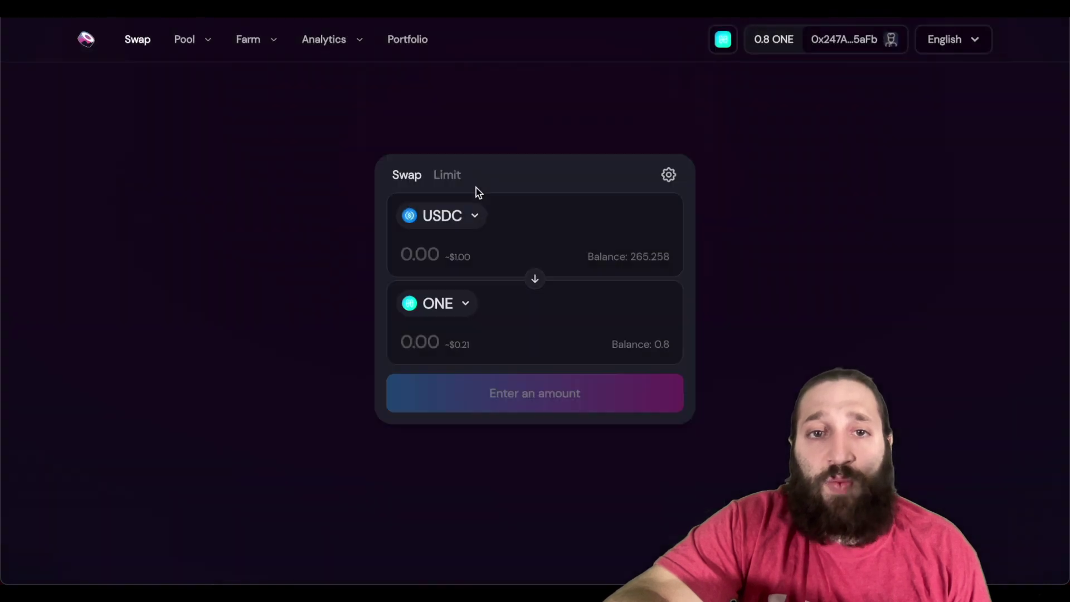
left_click(447, 224)
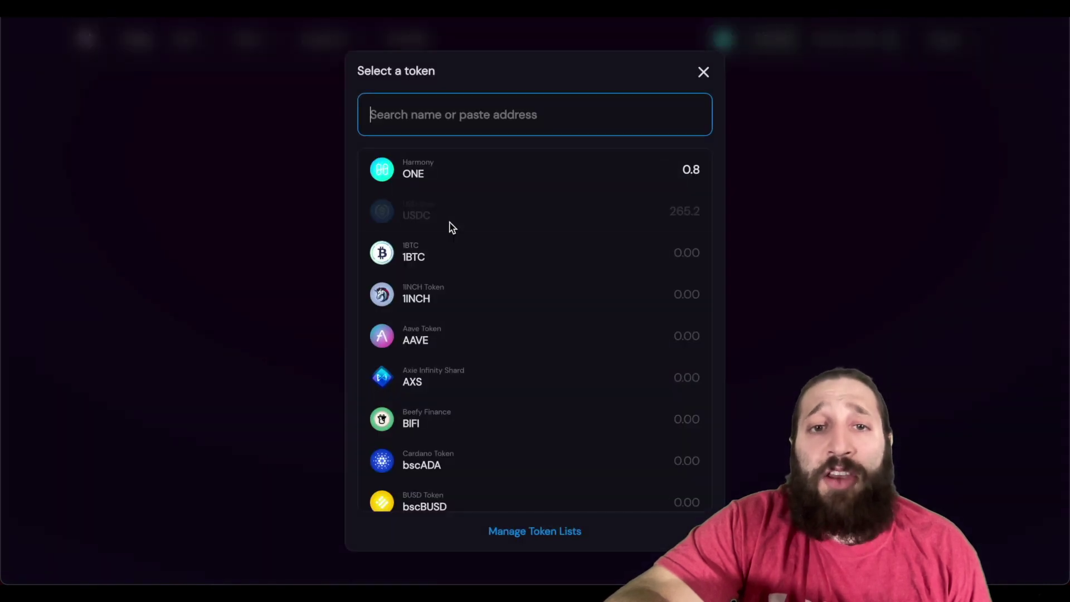
left_click(277, 258)
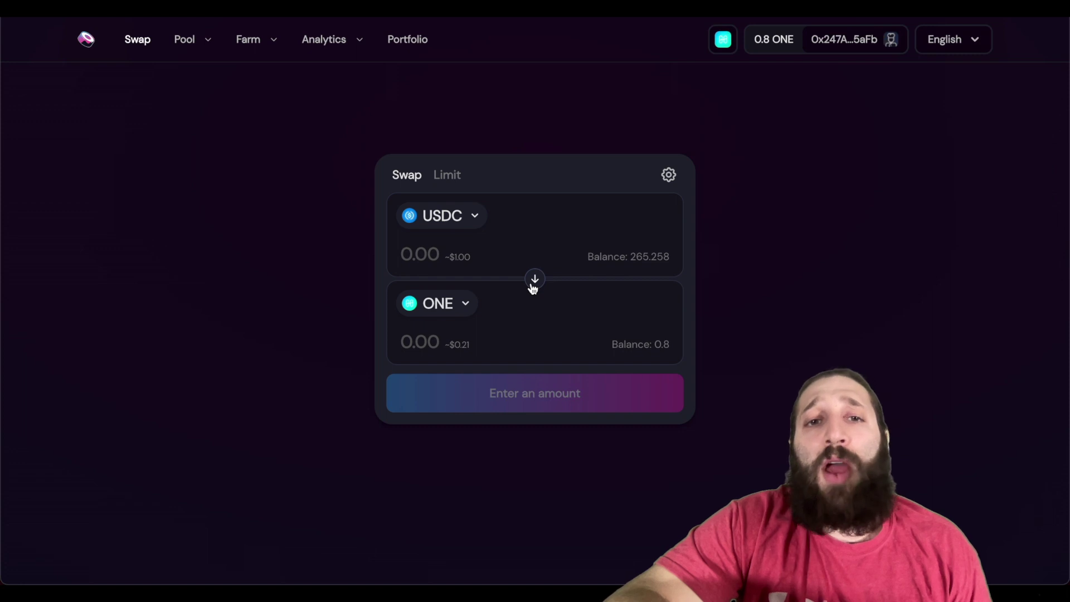
left_click(533, 284)
left_click(532, 281)
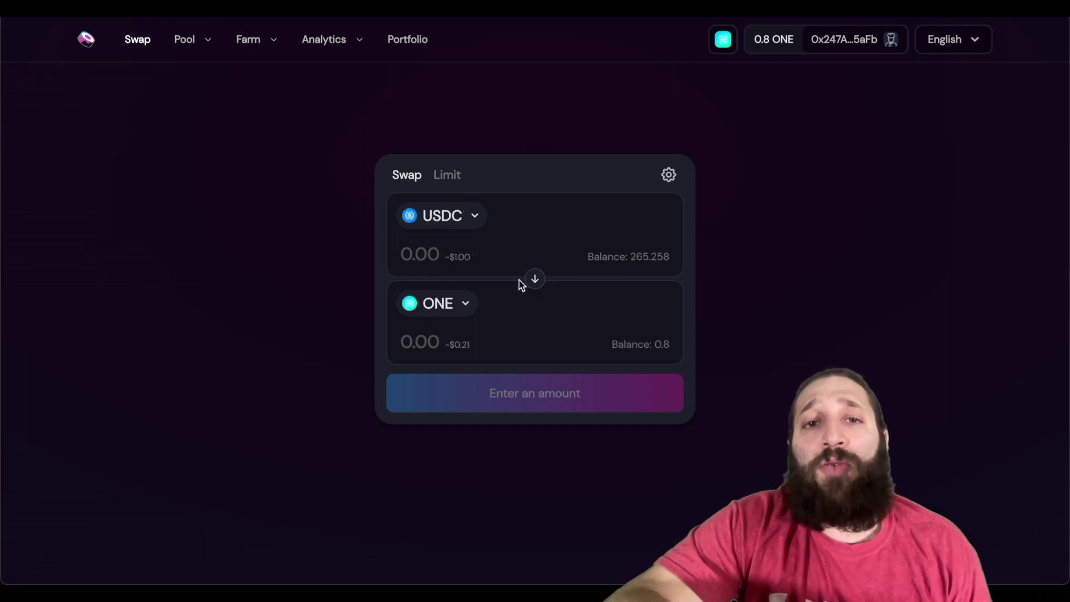
left_click(652, 257)
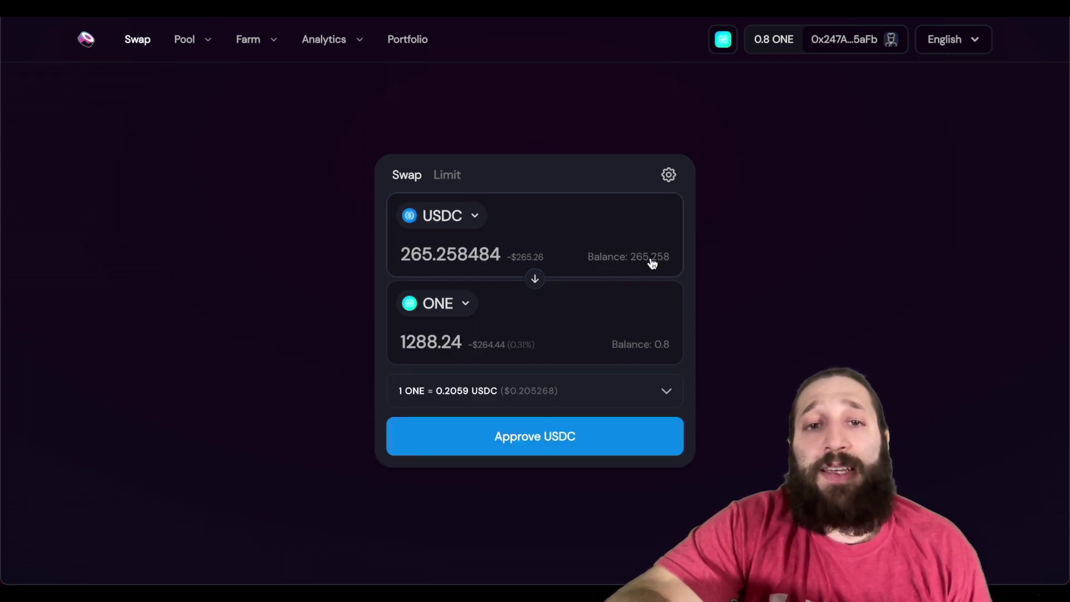
- Approve USDC spending on SushiSwap and confirm it in MetaMask
left_click(546, 439)
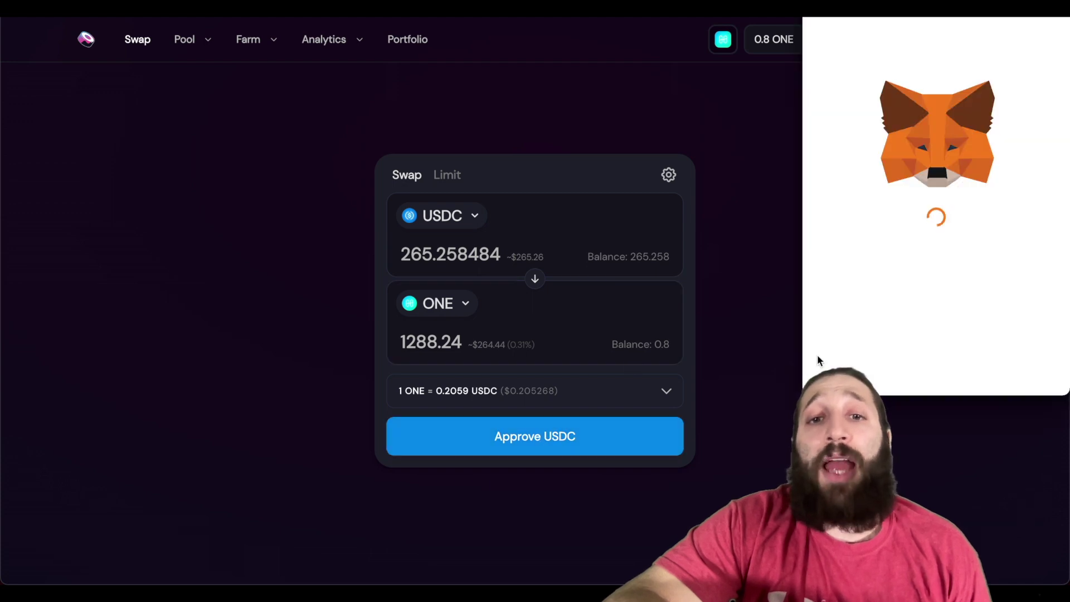
scroll(1037, 268, "down", 2)
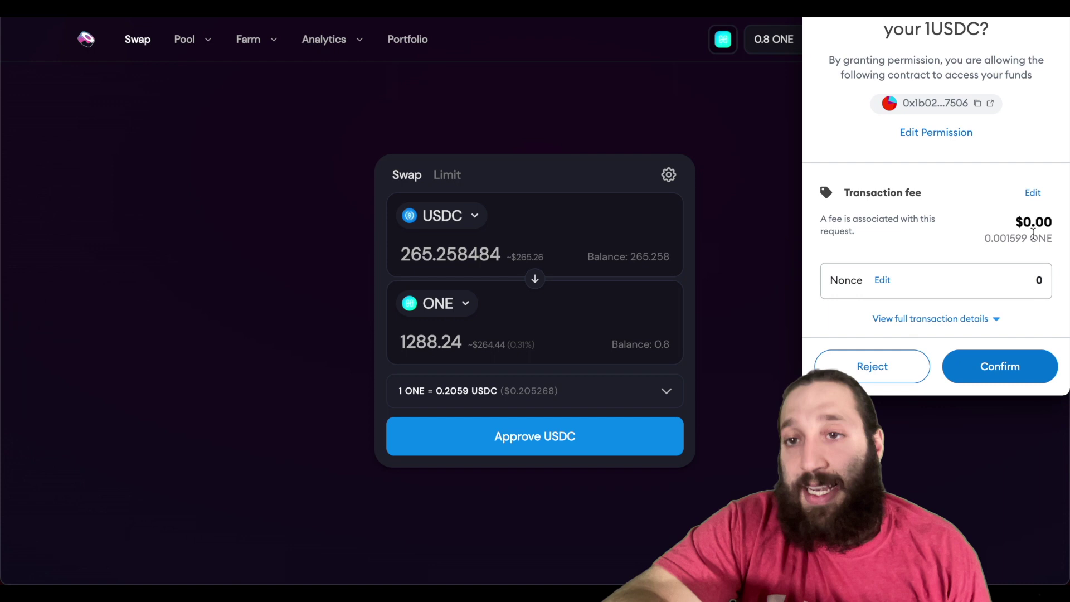
scroll(1024, 271, "up", 2)
scroll(1024, 272, "down", 2)
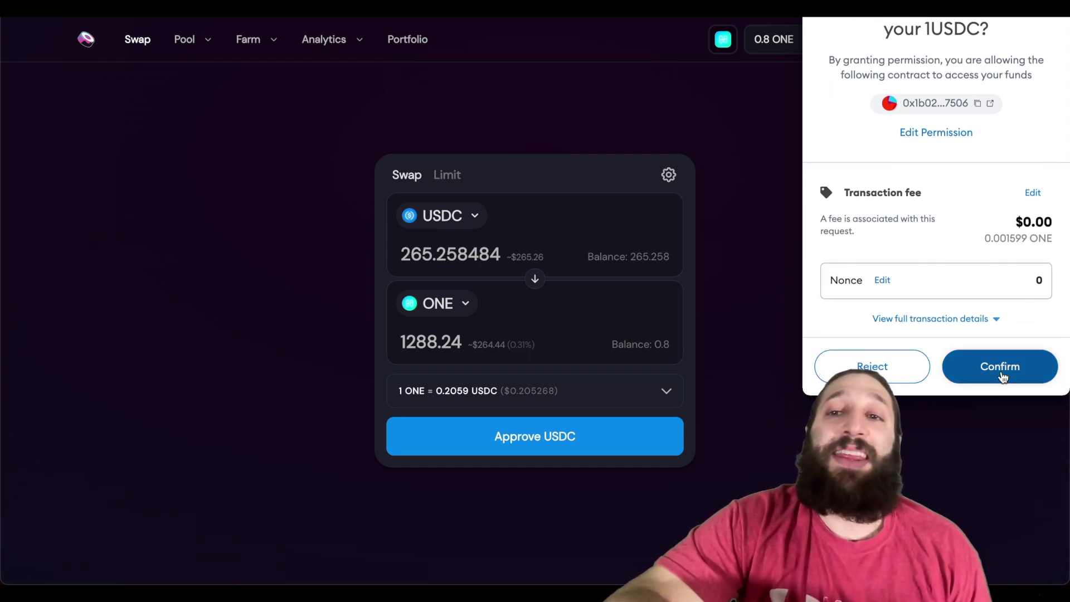
left_click(1001, 368)
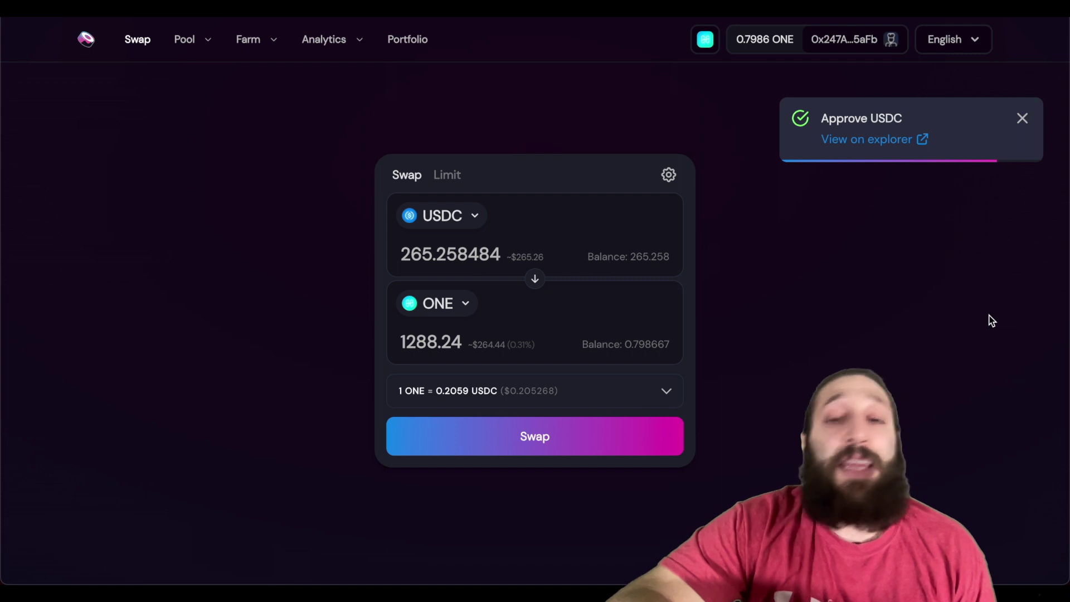
- Swap 265.258 USDC for about 1288.24 ONE on SushiSwap and sign it in MetaMask
left_click(1023, 119)
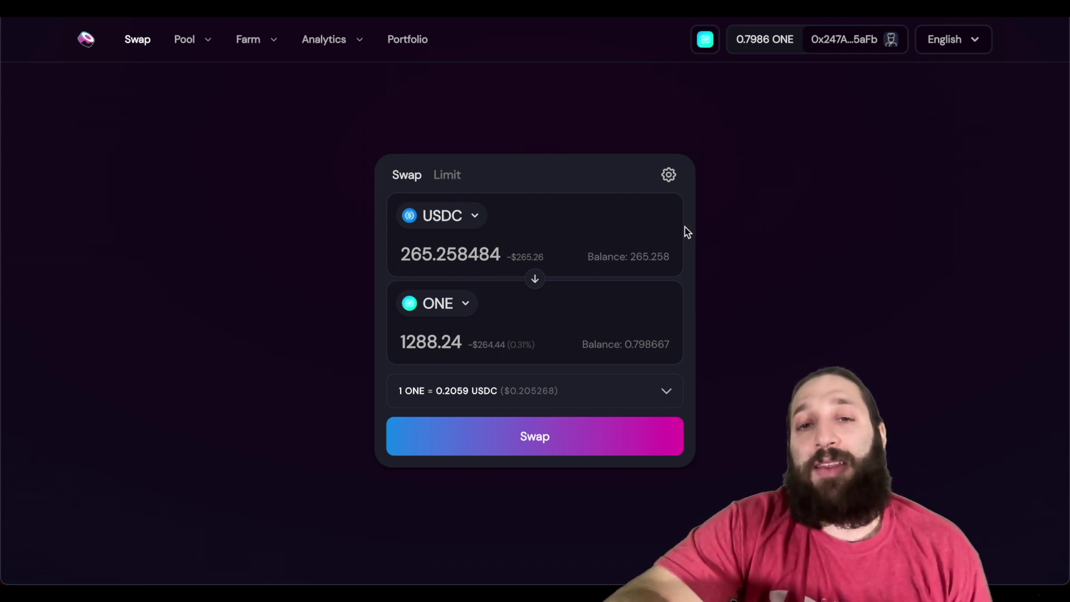
left_click(592, 443)
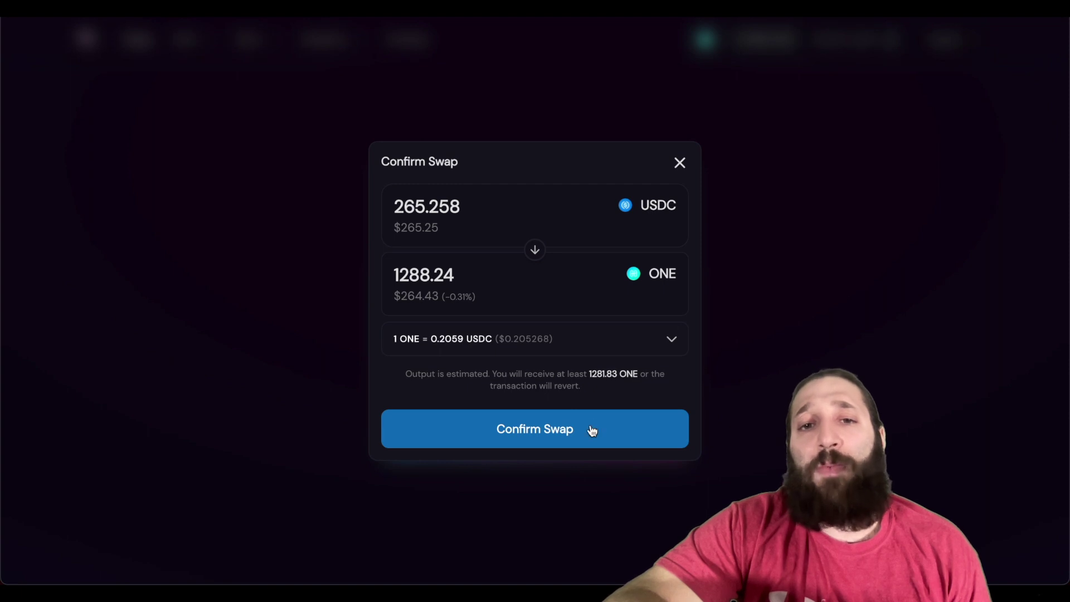
left_click(592, 430)
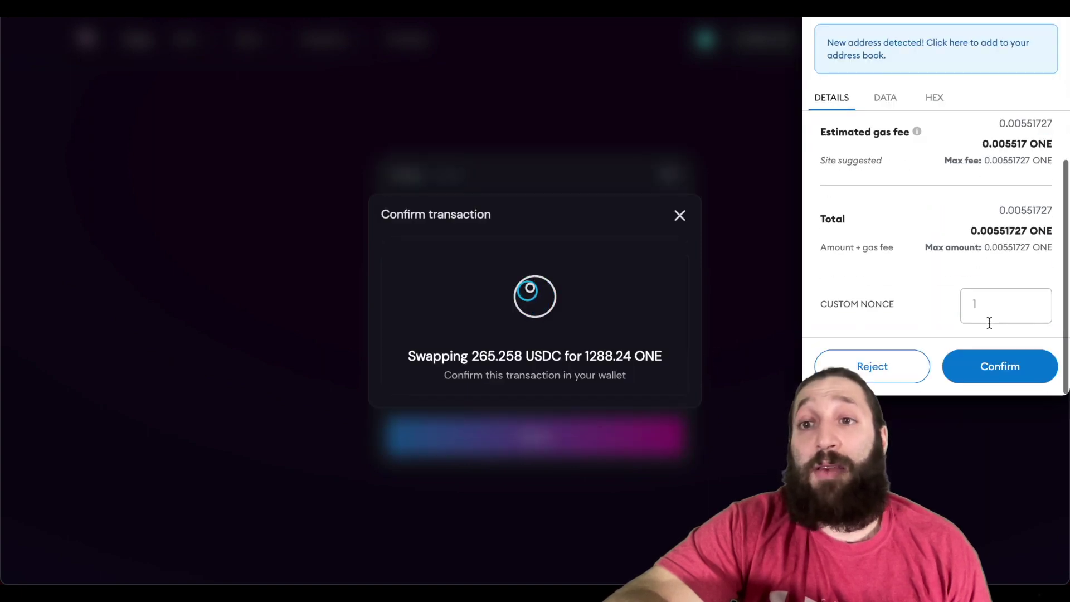
left_click(998, 366)
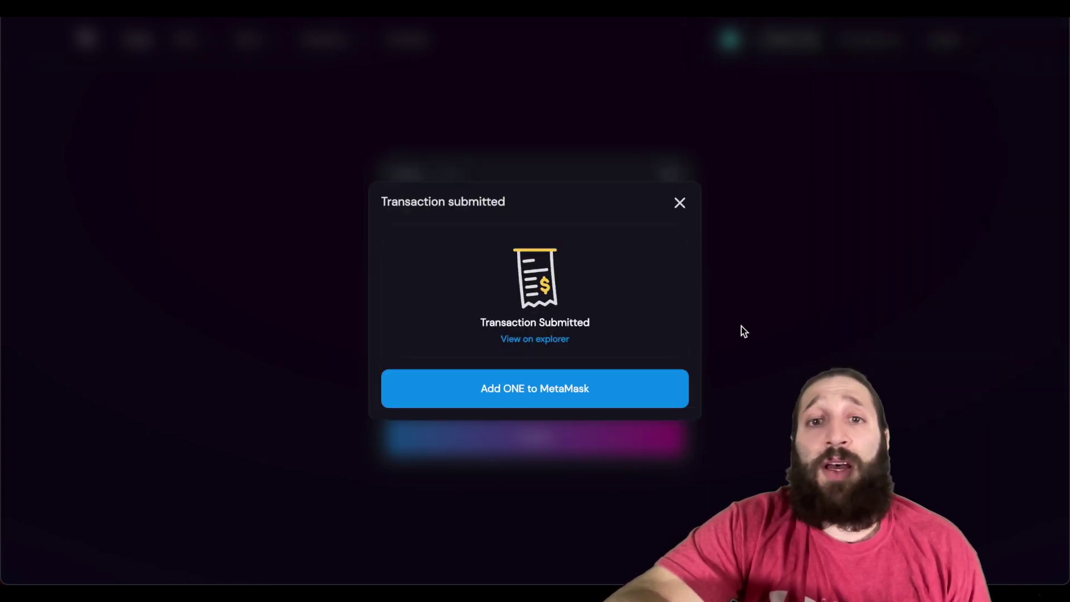
- Add the ONE token to MetaMask's token list and close the submitted notice
left_click(572, 393)
left_click(1003, 373)
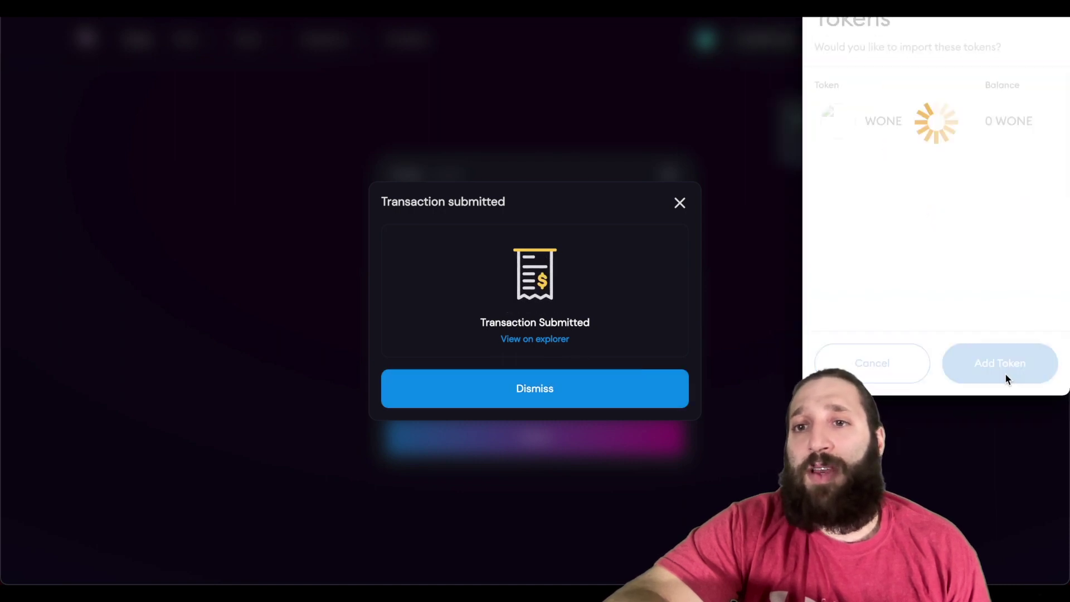
left_click(680, 203)
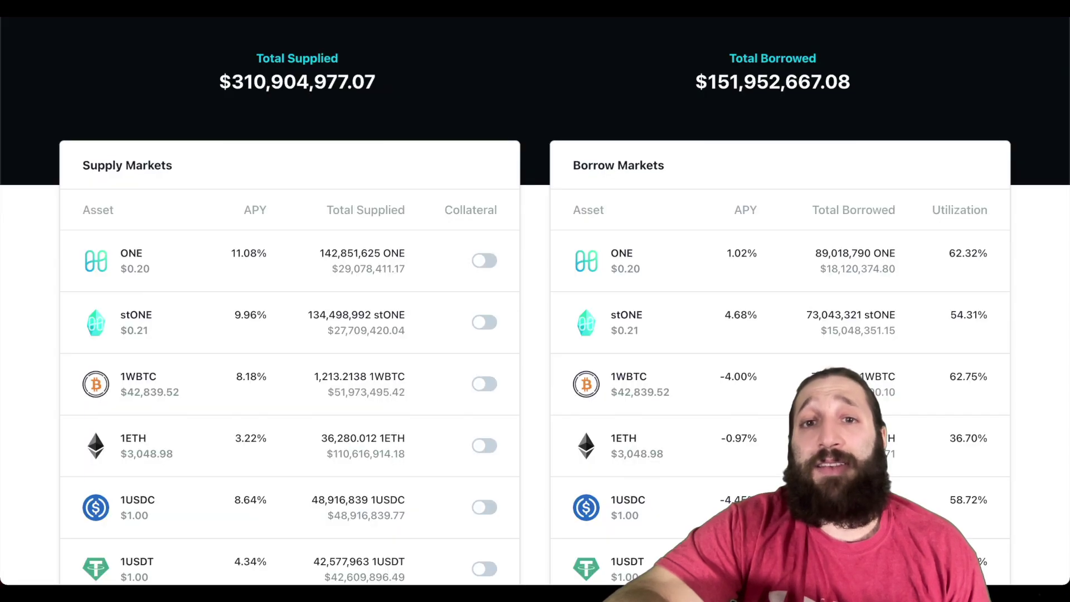
- Deposit 1280 ONE into Tranquil's ONE supply market, trimming the amount to 1280
scroll(423, 141, "up", 2)
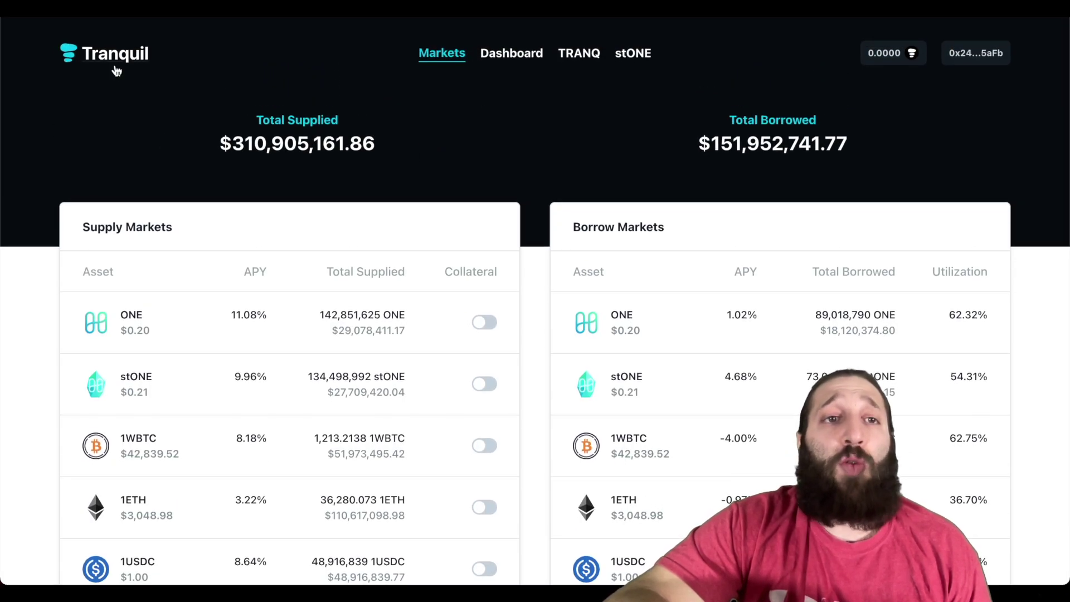
left_click(210, 332)
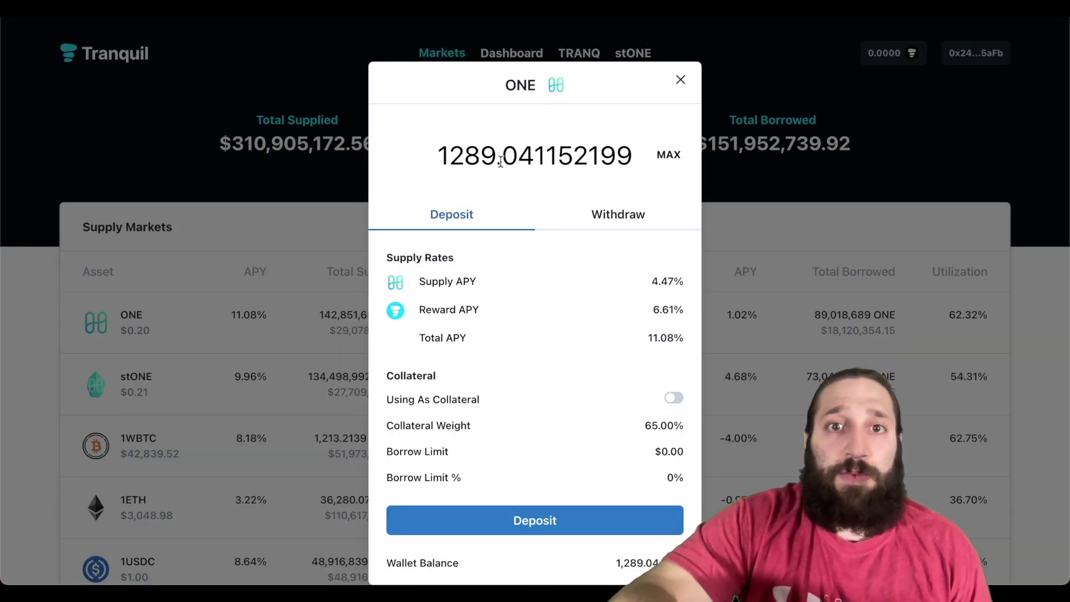
left_click_drag(500, 161, 893, 158)
key("BackSpace")
key("BackSpace")
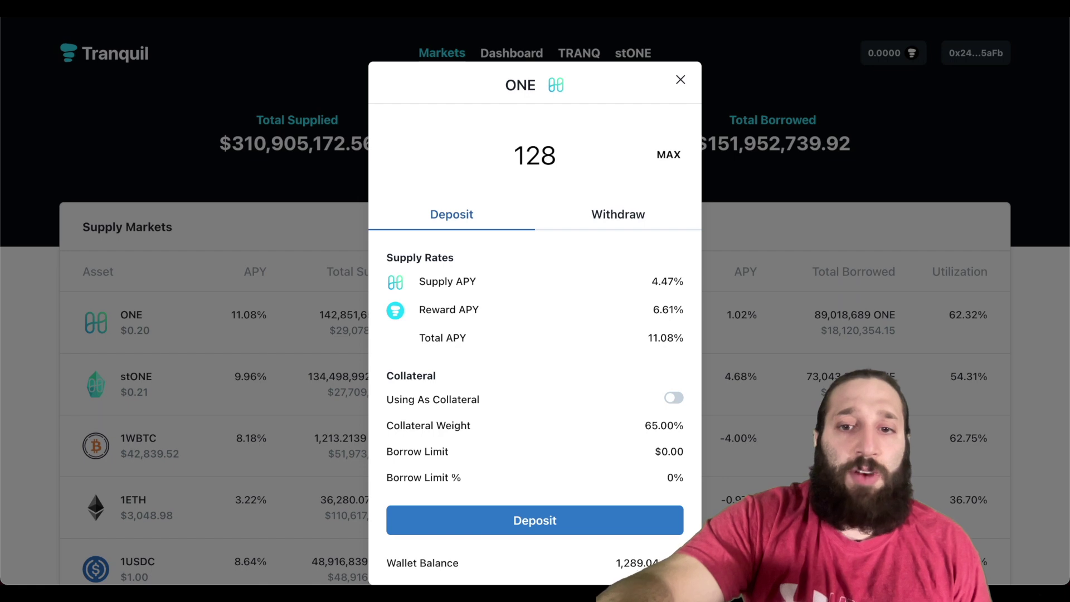
type("0")
left_click(621, 510)
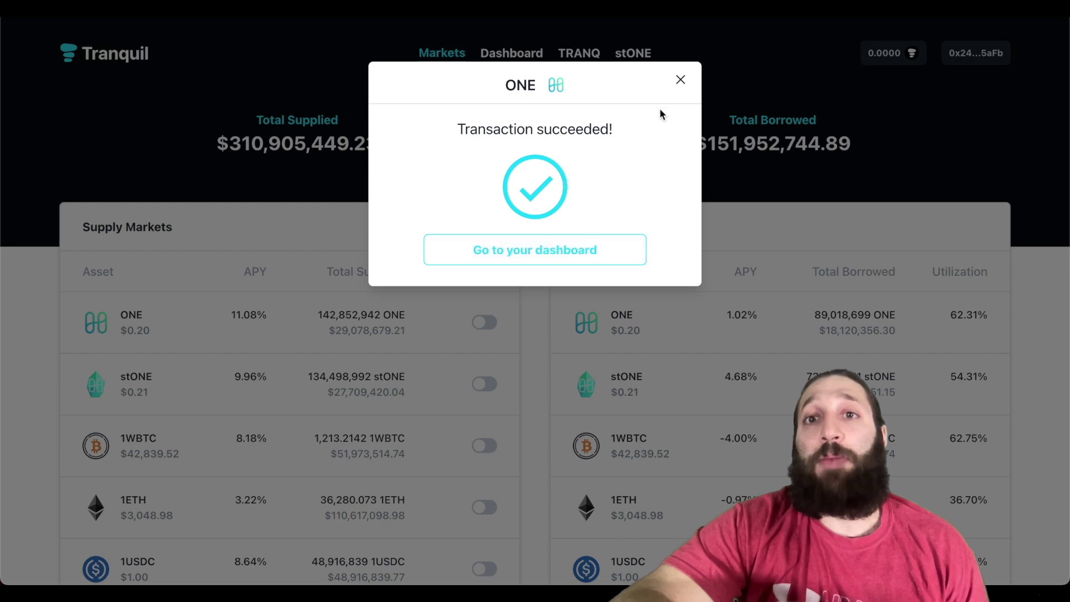
- Dismiss the success notice and check the ONE panel shows 9.03 ONE wallet balance
left_click(679, 82)
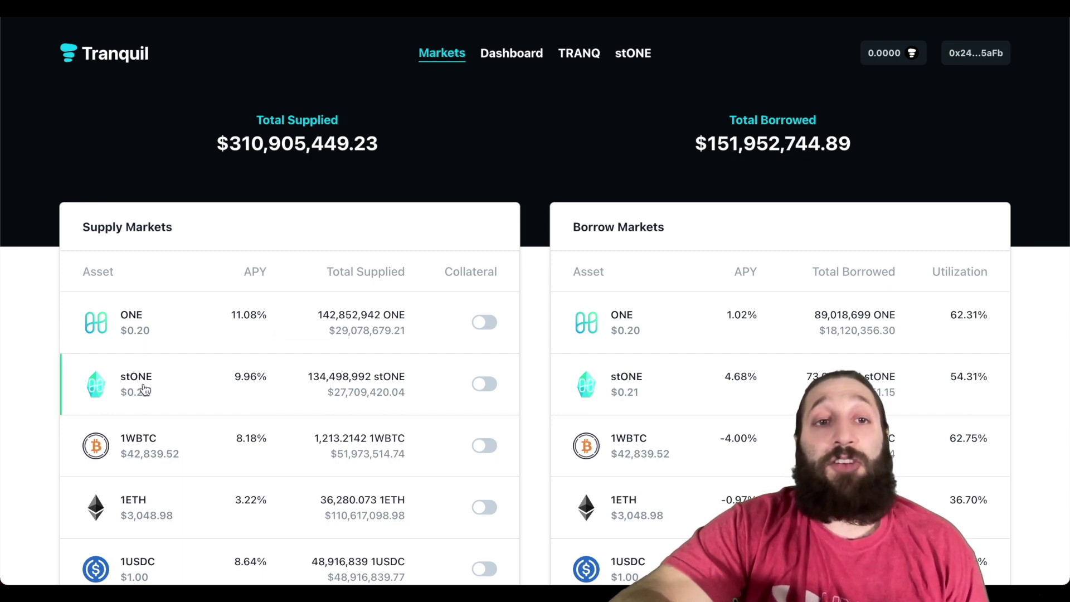
left_click(183, 326)
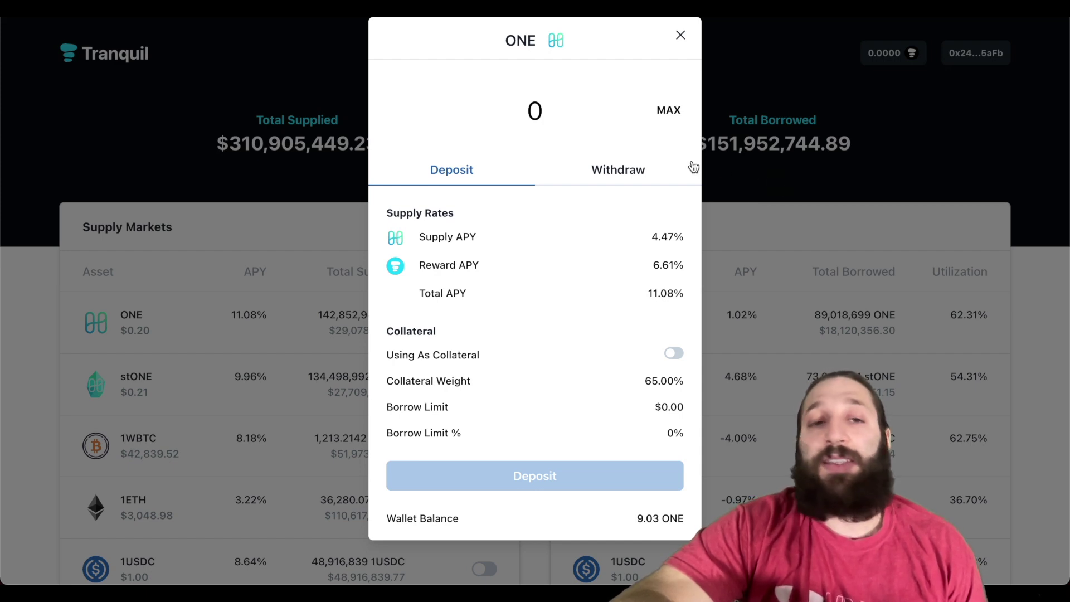
left_click(680, 36)
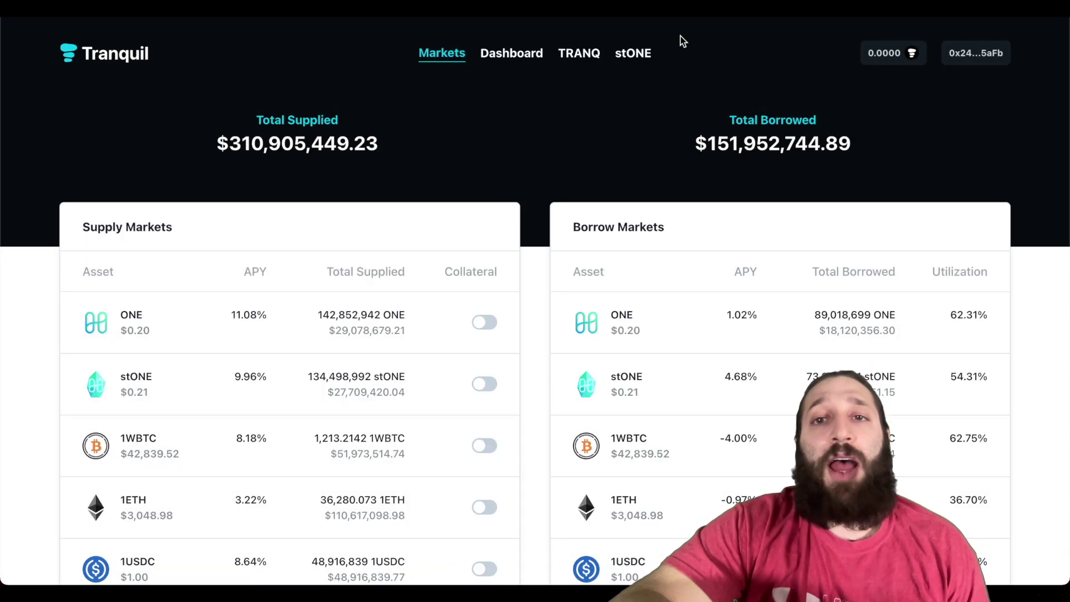